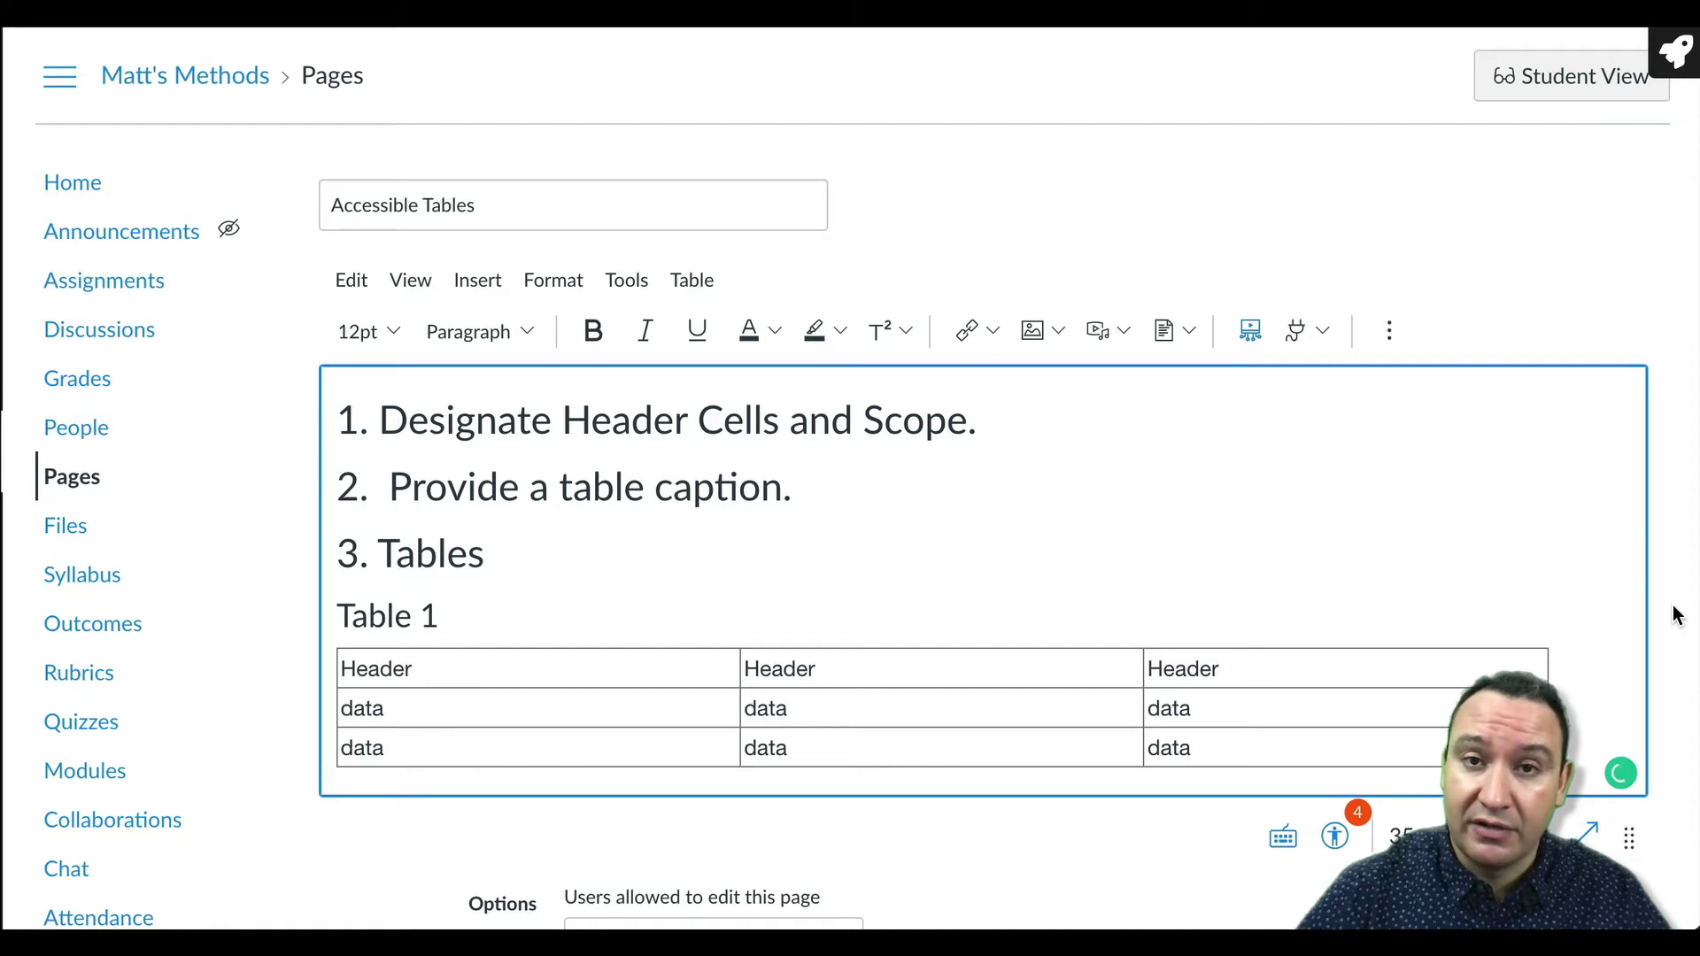
Change the cell type of all three cells in Table 1's top row to Header cell.
{"action": "scroll", "coordinate": [1028, 588], "scroll_direction": "down", "scroll_amount": 3}
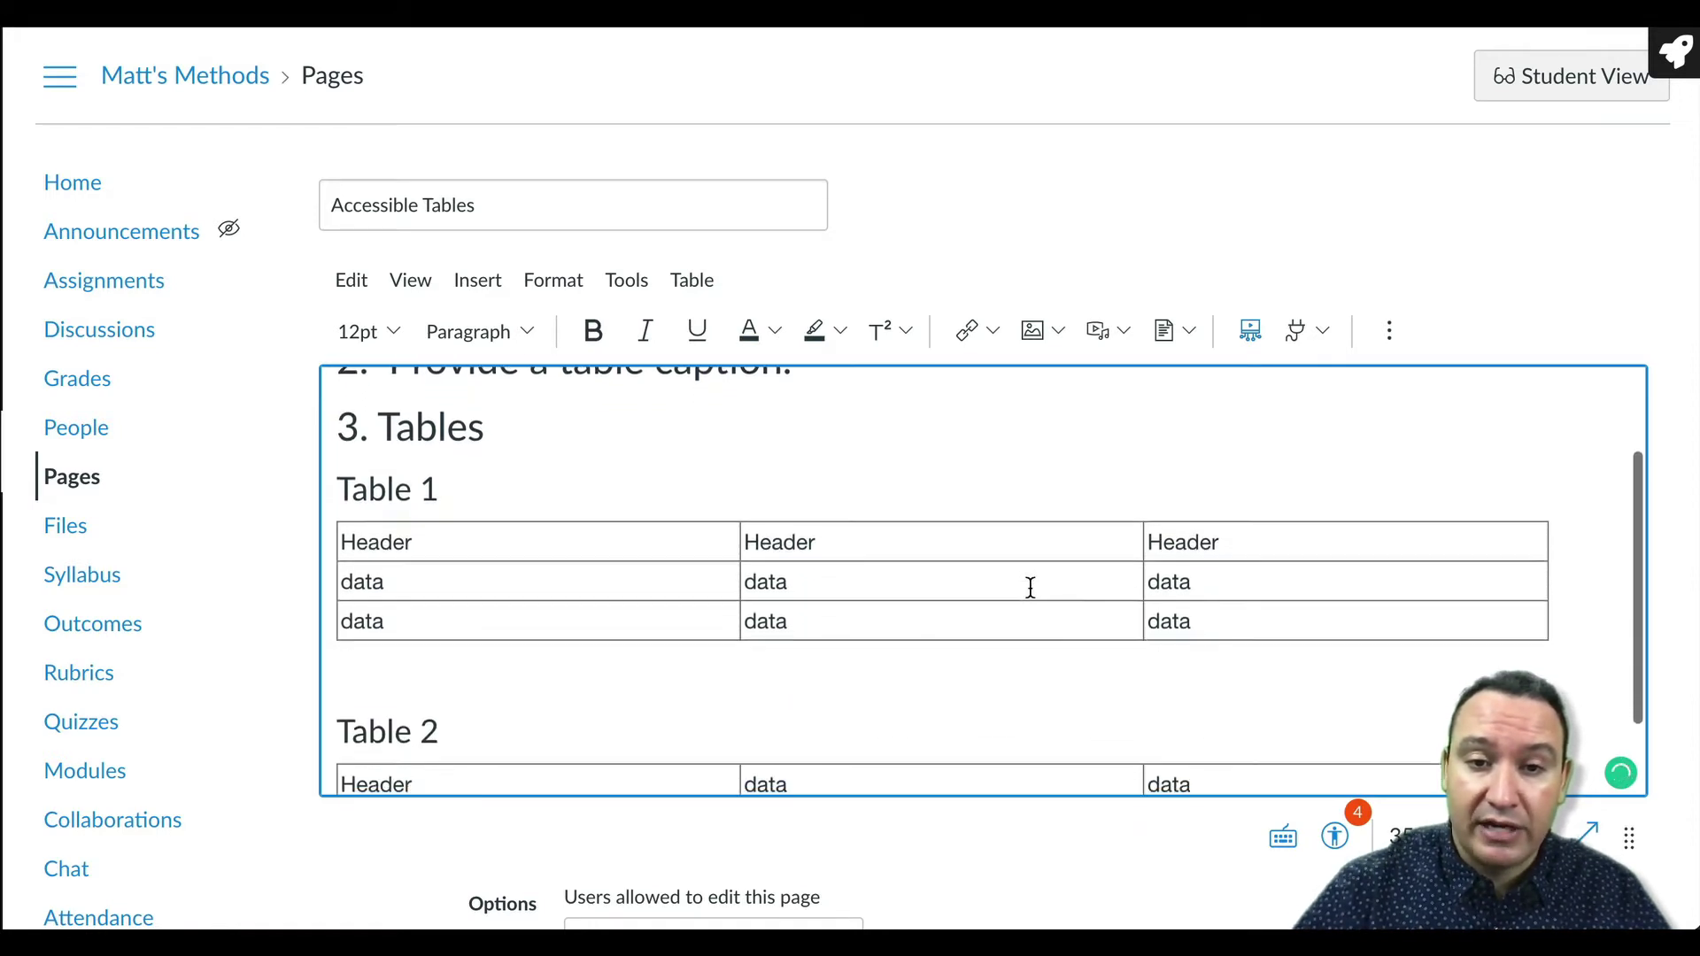
{"action": "scroll", "coordinate": [1031, 588], "scroll_direction": "down", "scroll_amount": 1}
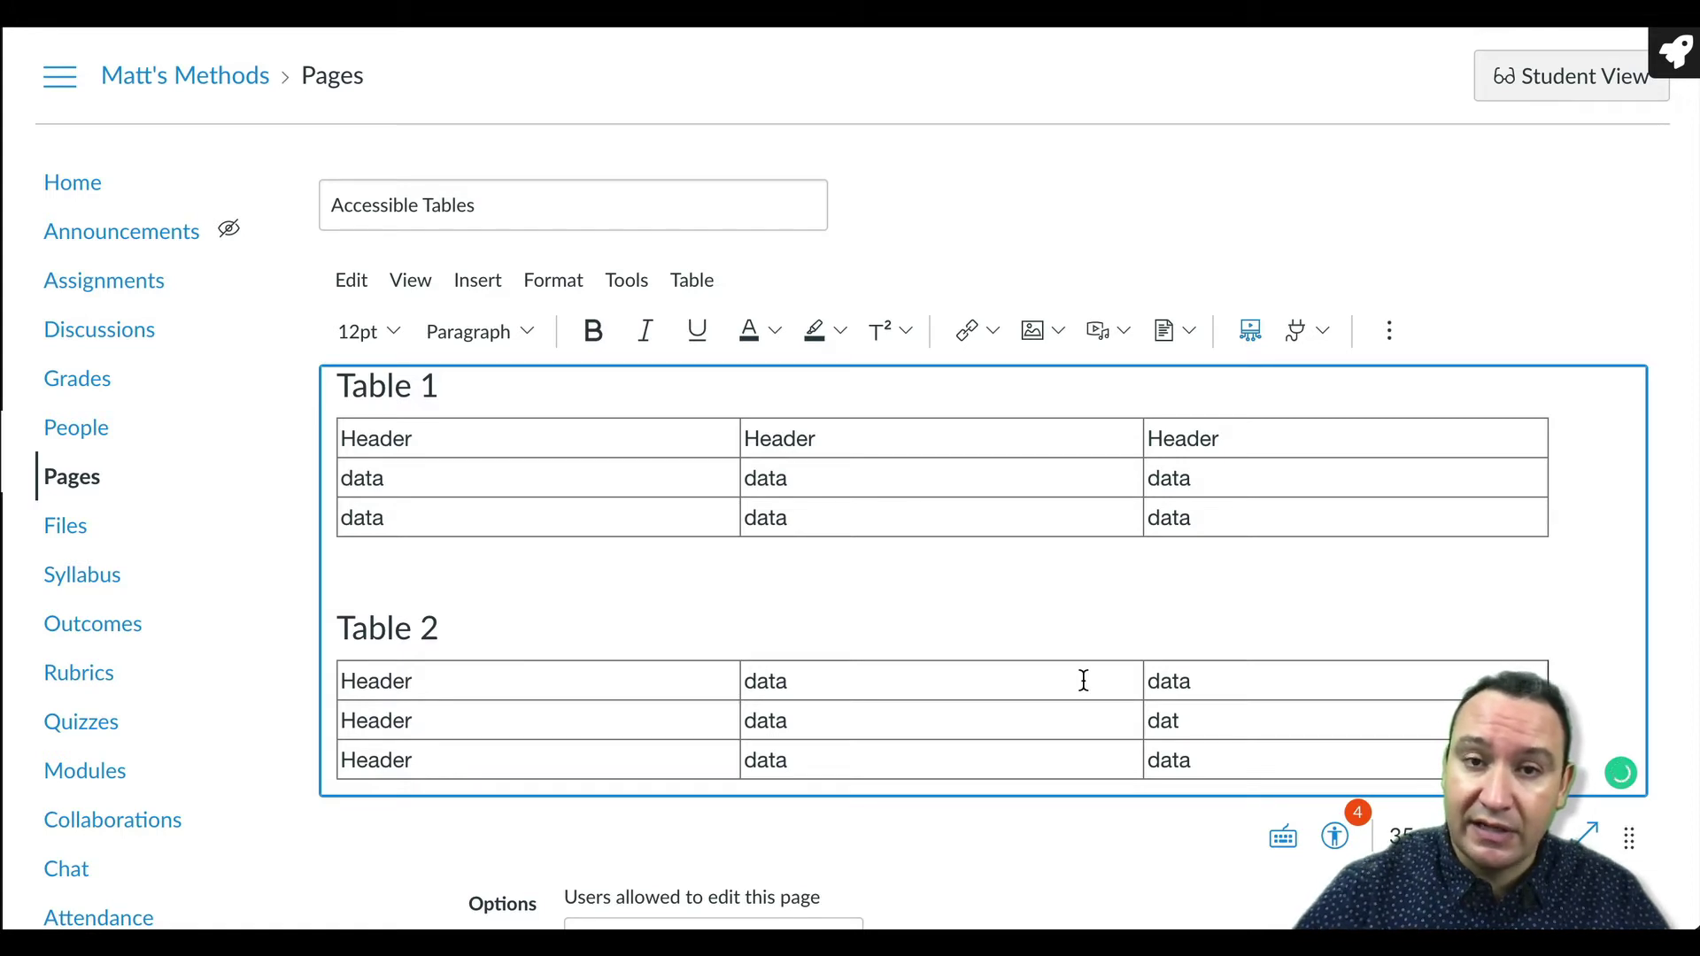
{"action": "scroll", "coordinate": [1054, 659], "scroll_direction": "up", "scroll_amount": 1}
{"action": "left_click", "coordinate": [1221, 486]}
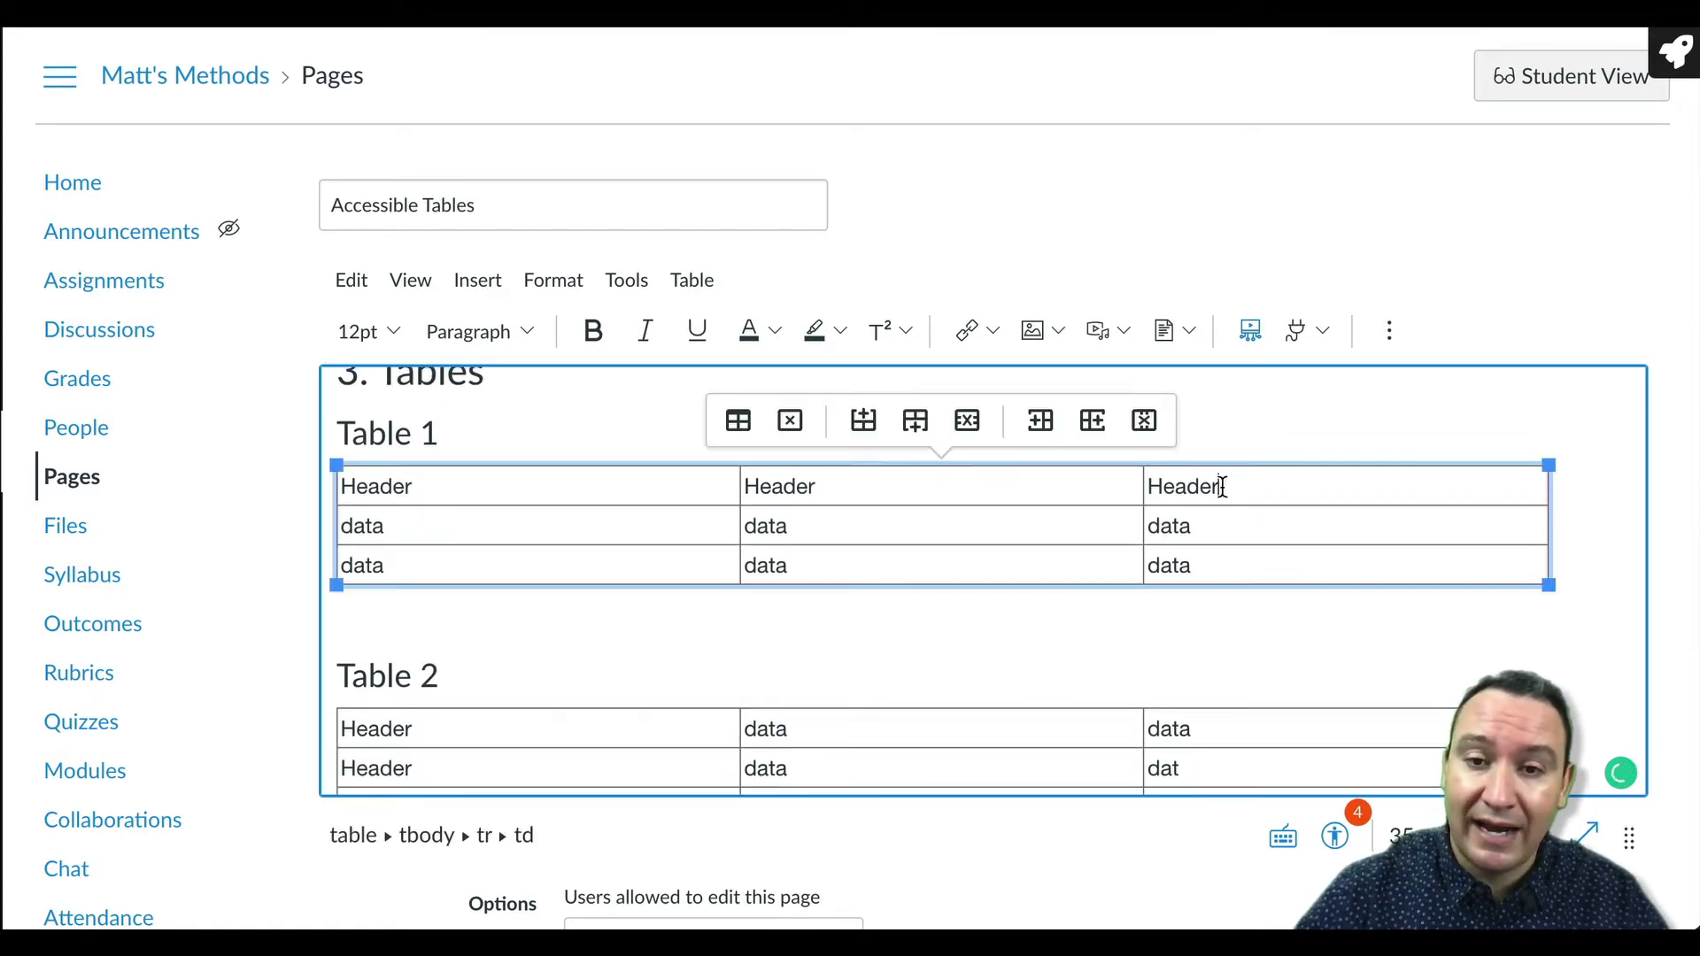
{"action": "left_click_drag", "start_coordinate": [1221, 486], "coordinate": [637, 485]}
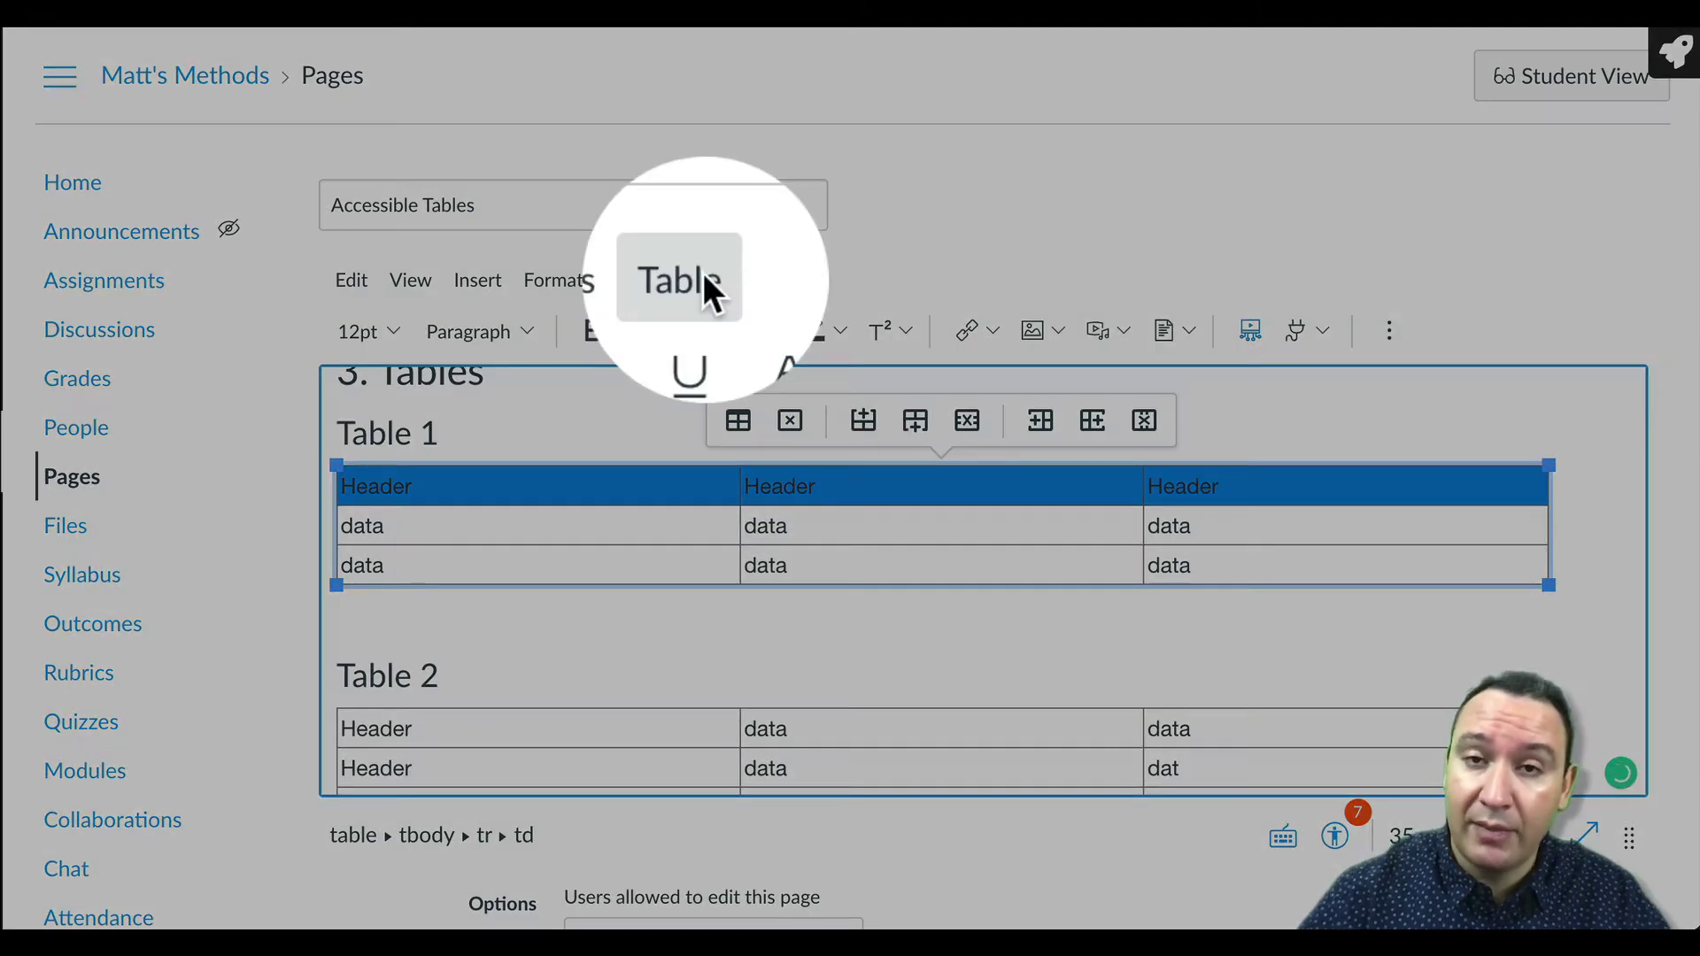
{"action": "left_click", "coordinate": [703, 276]}
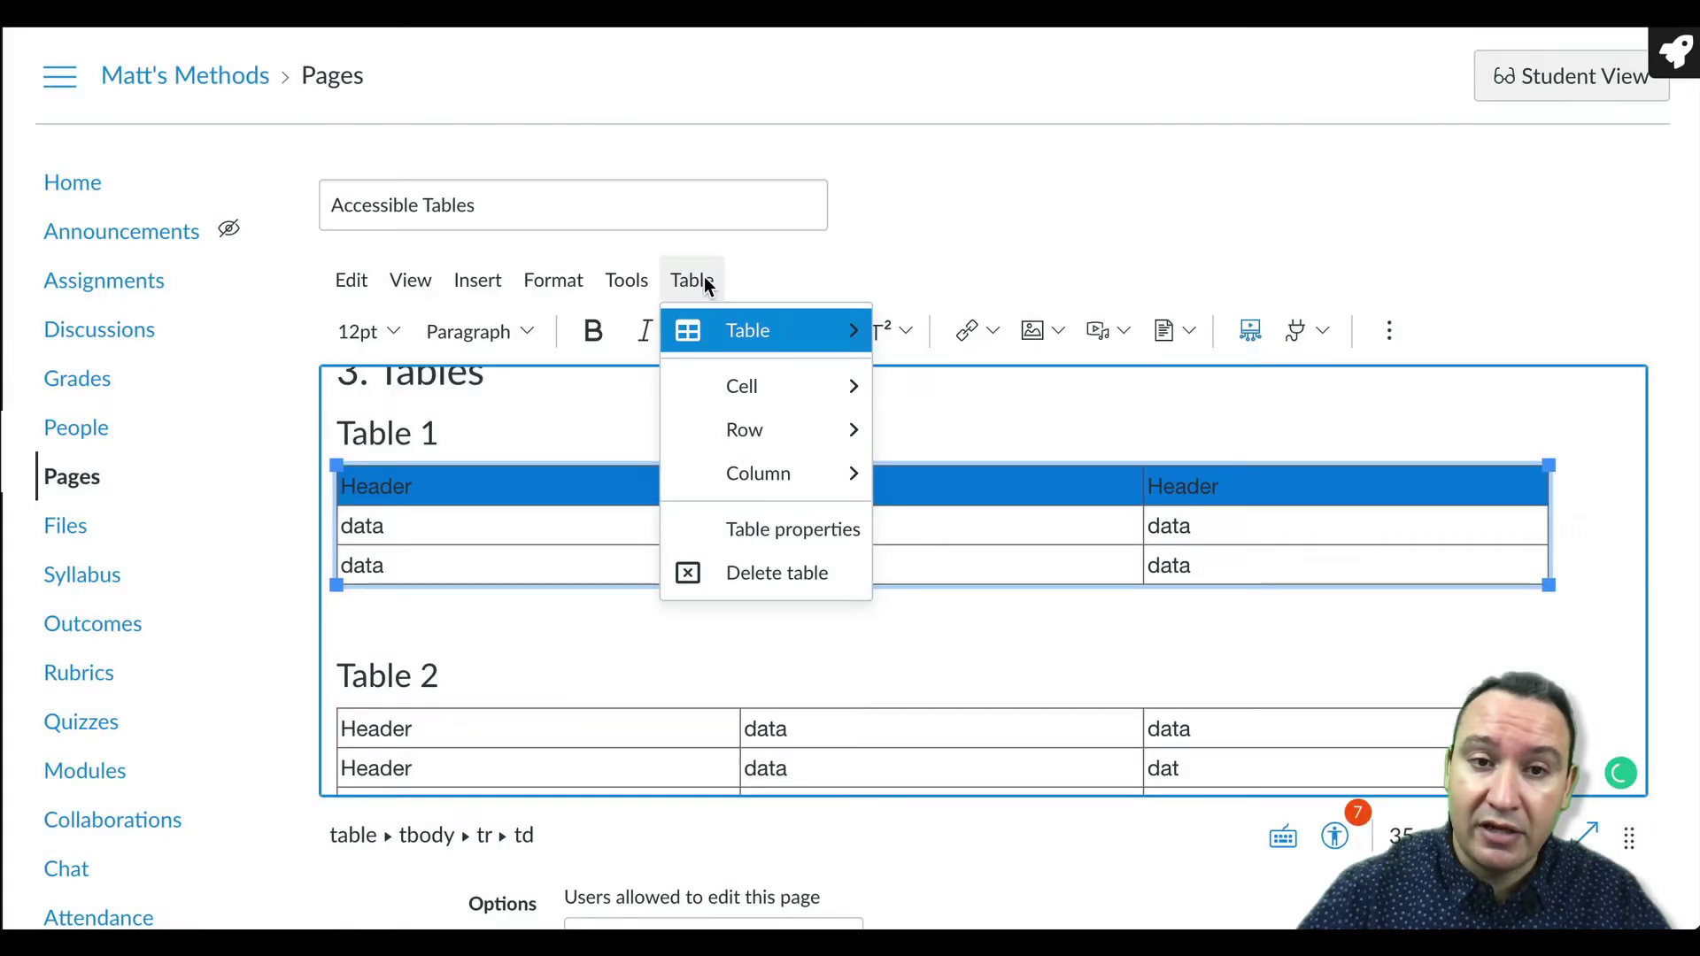
{"action": "mouse_move", "coordinate": [739, 345]}
{"action": "mouse_move", "coordinate": [757, 395]}
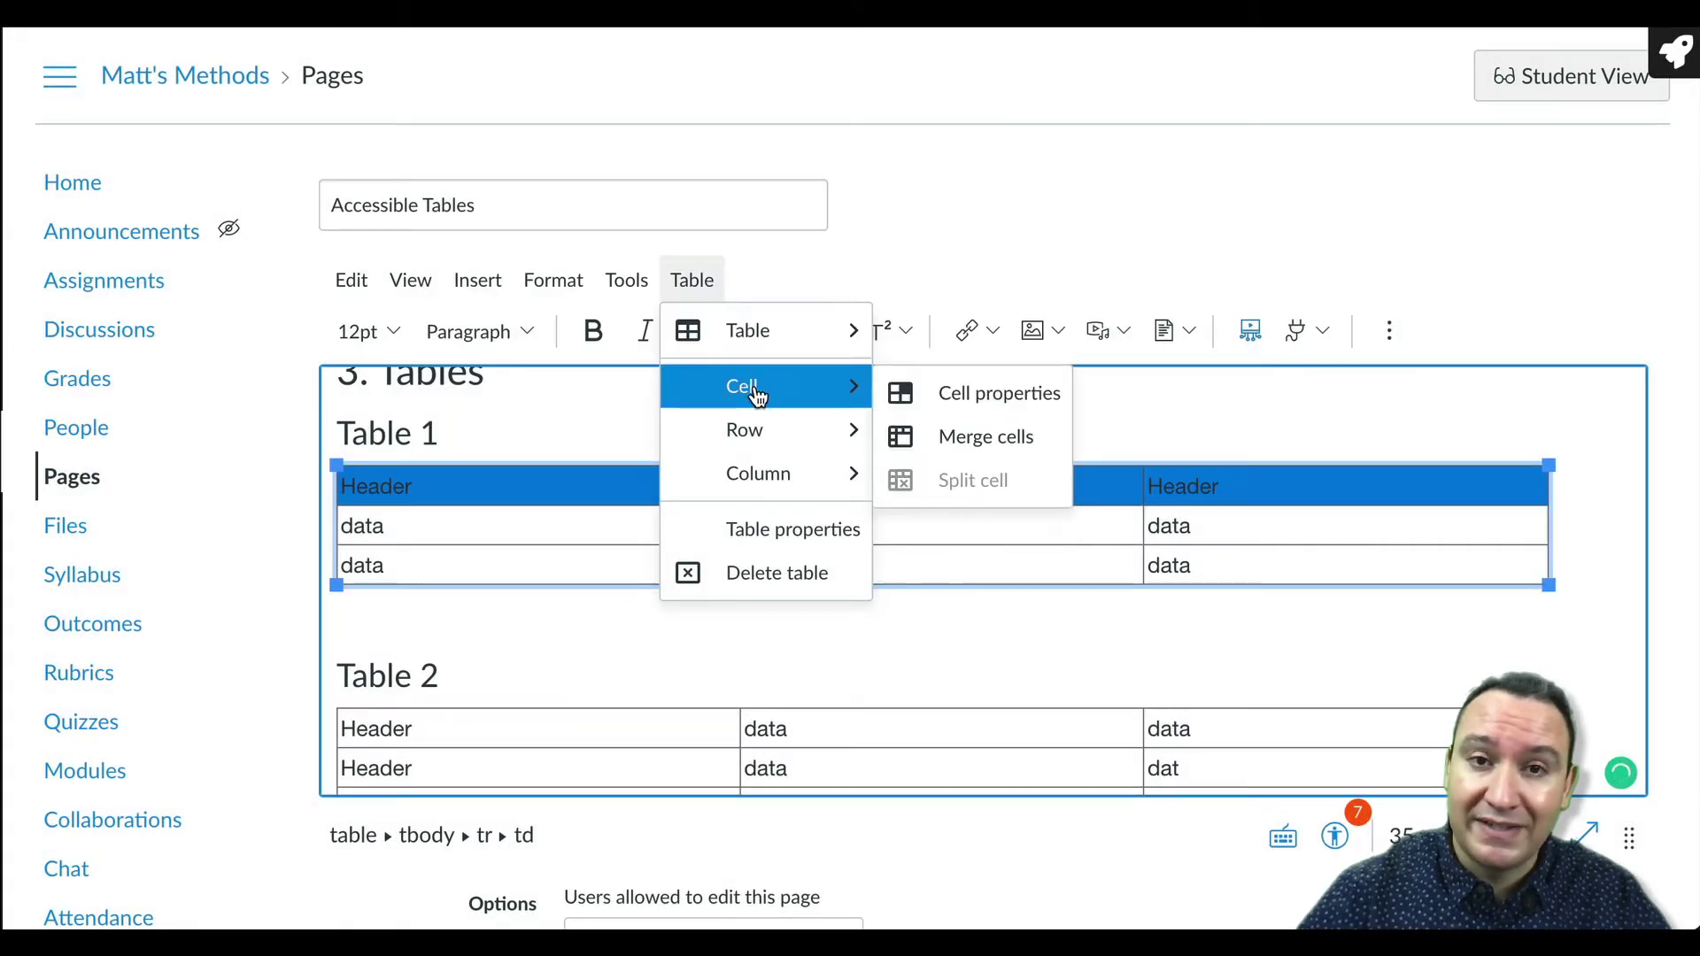
{"action": "left_click", "coordinate": [1024, 405]}
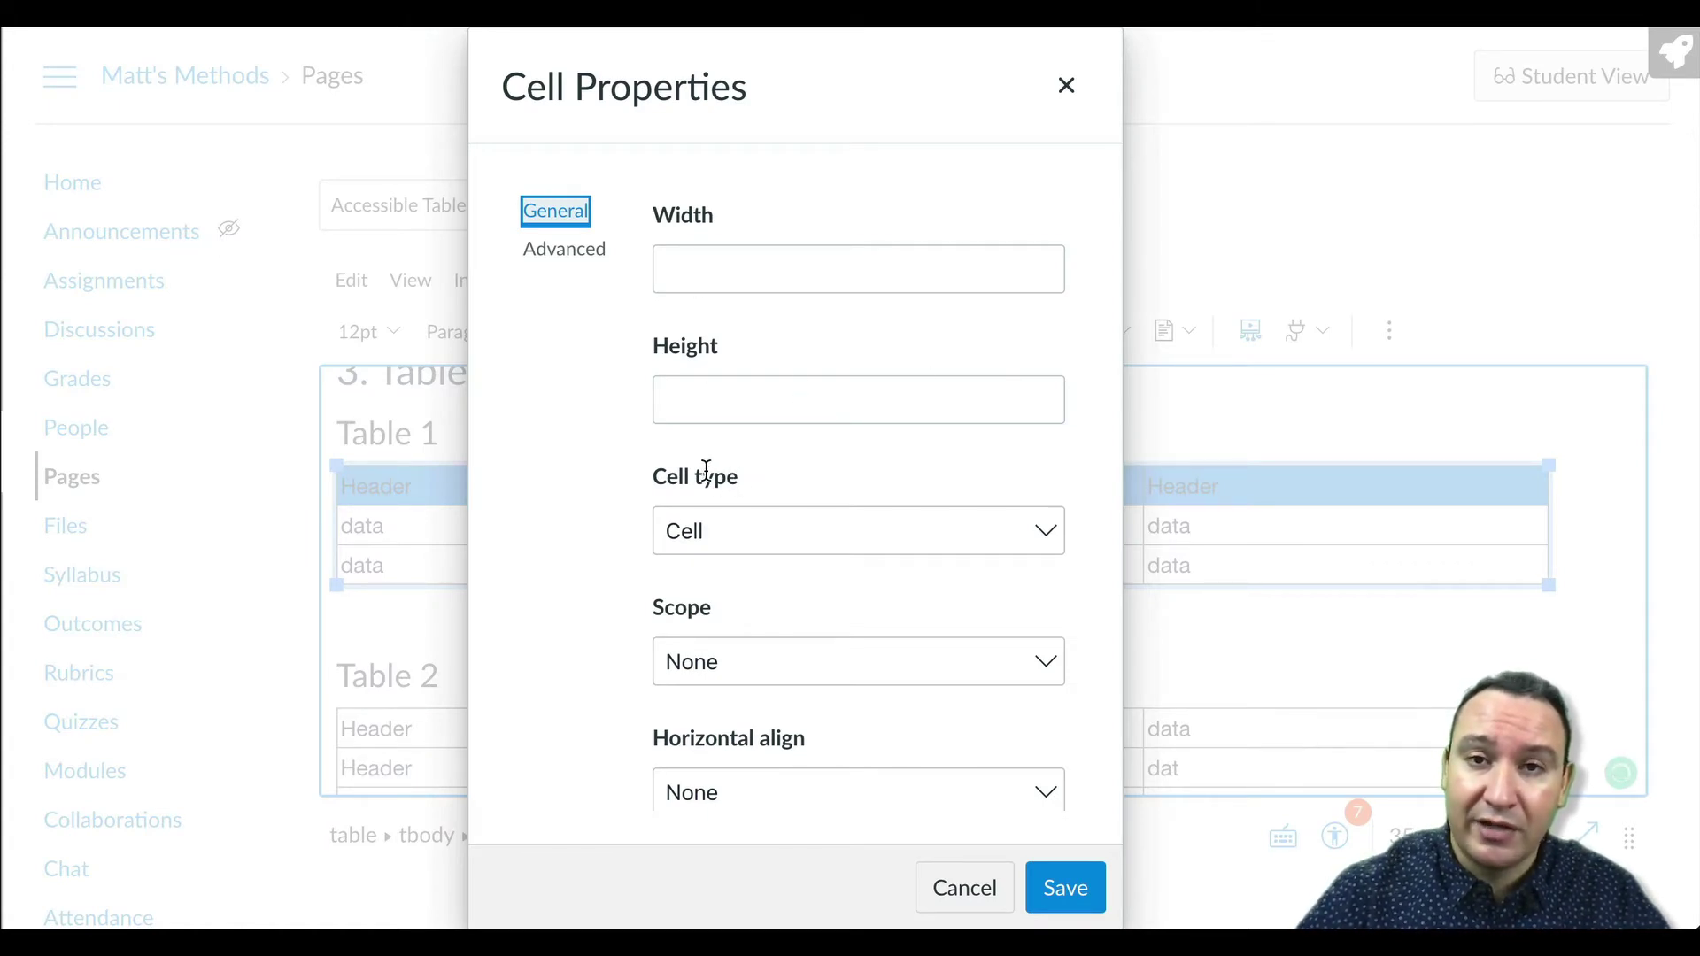
{"action": "left_click", "coordinate": [1036, 535]}
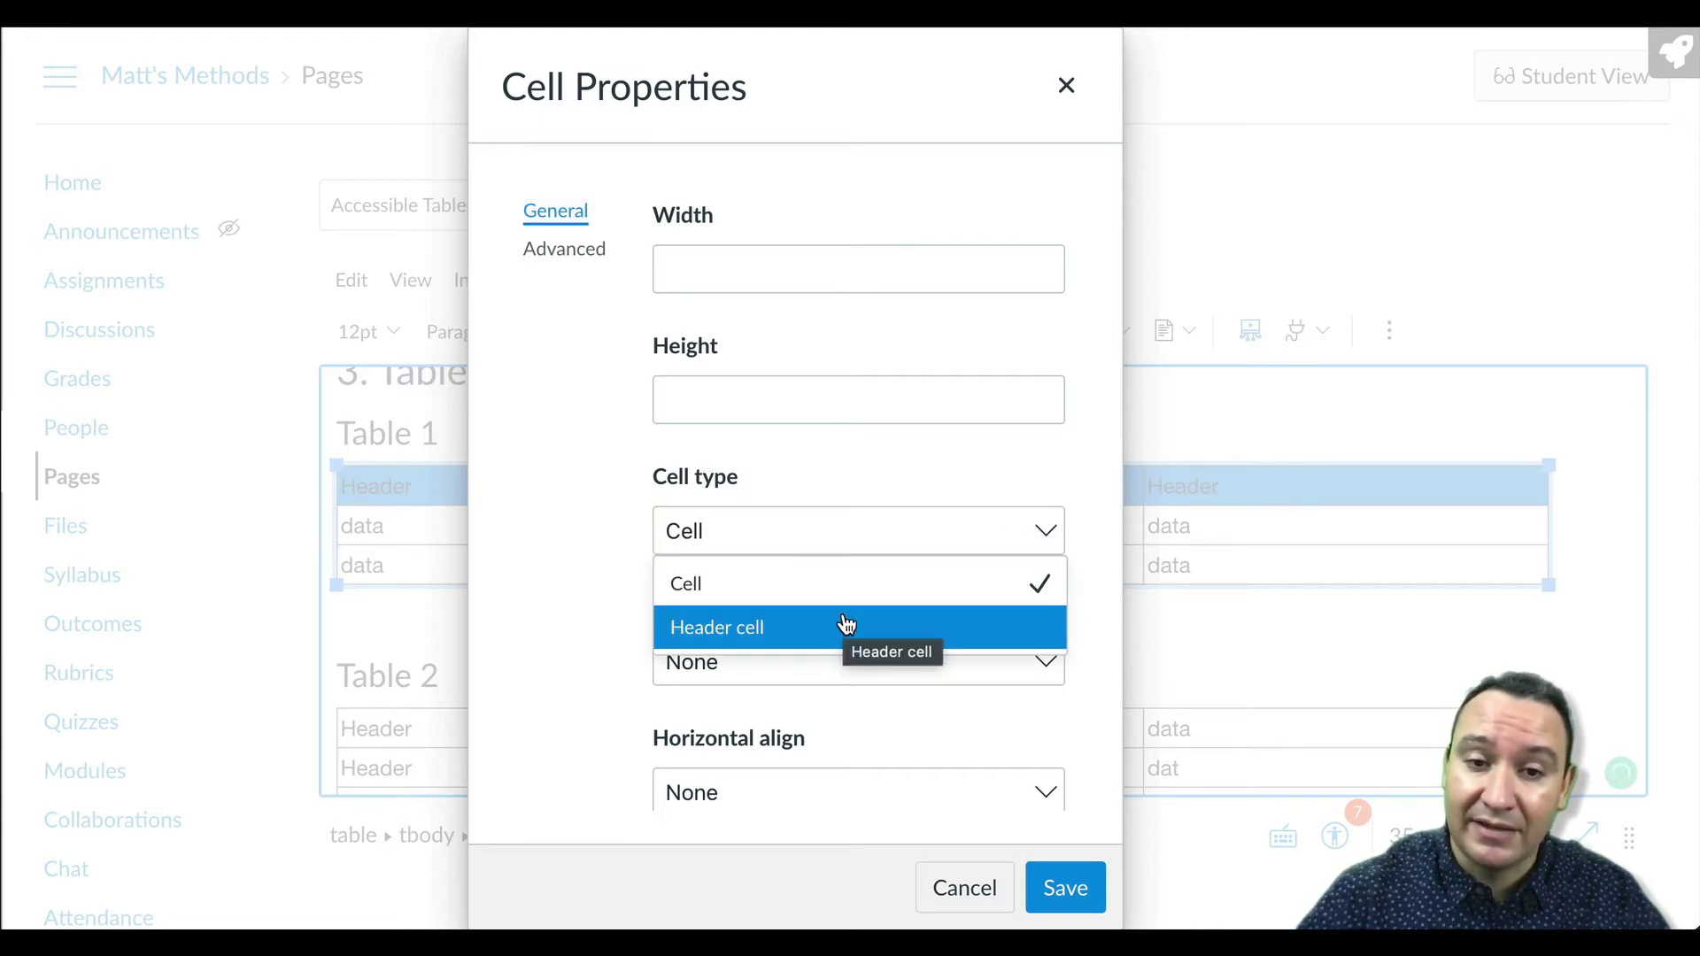
{"action": "left_click", "coordinate": [845, 624]}
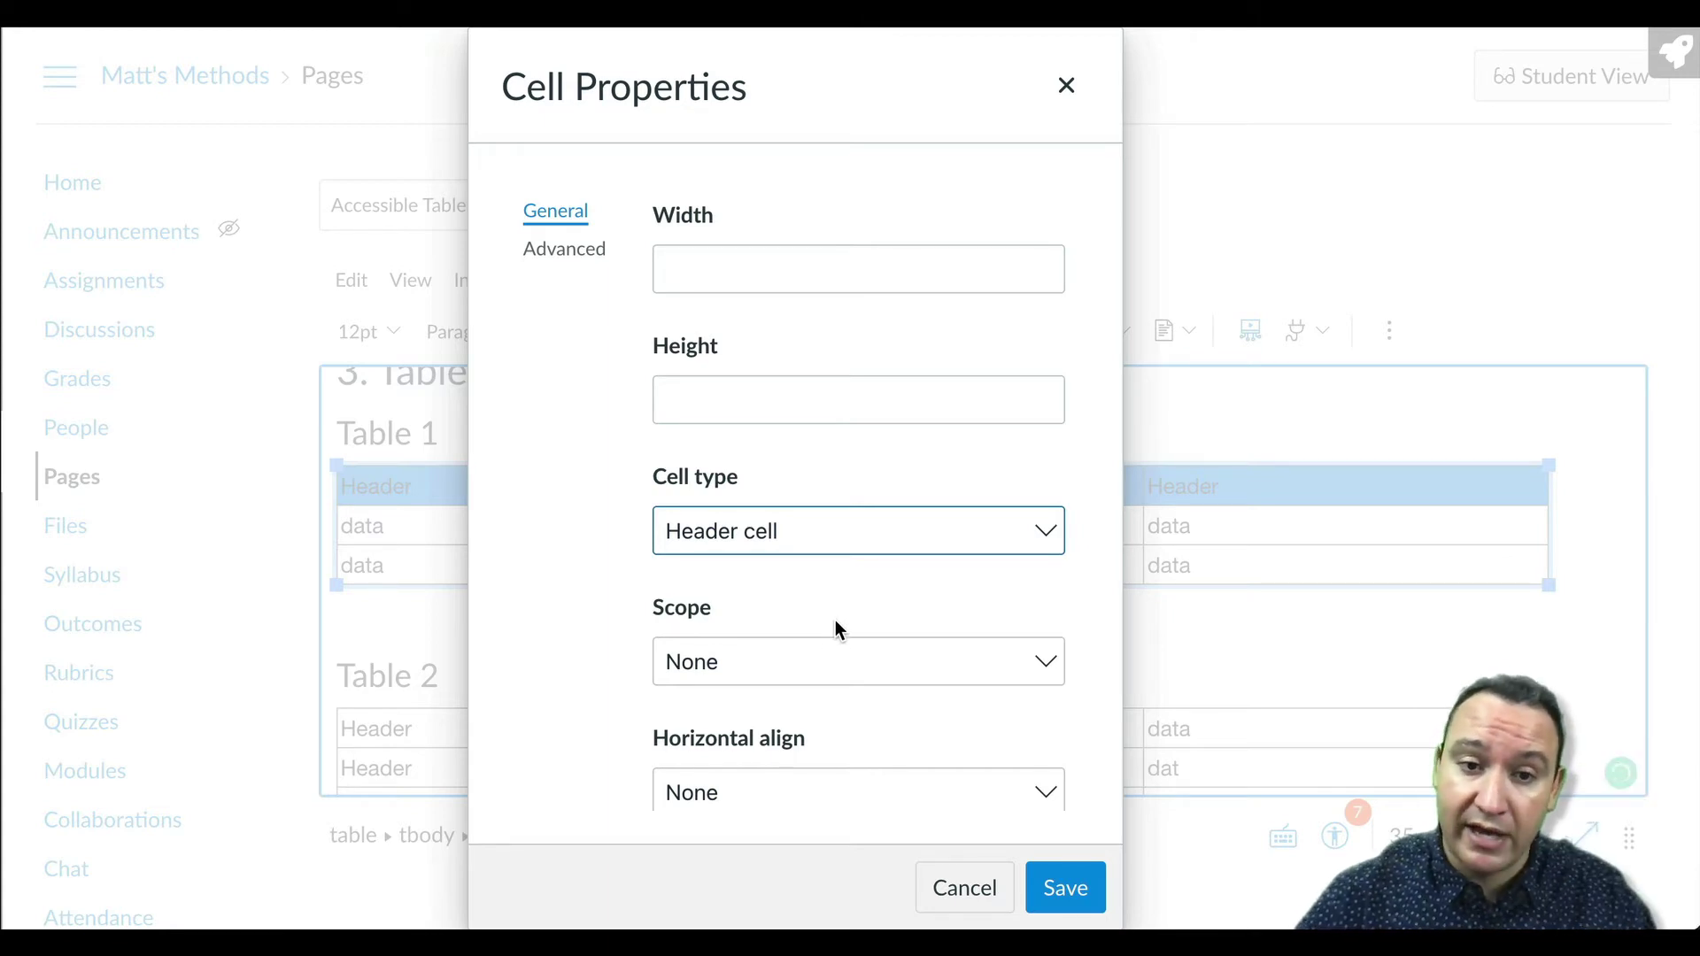
Set the scope of Table 1's header cells to Column and save the cell properties.
{"action": "left_click", "coordinate": [868, 657]}
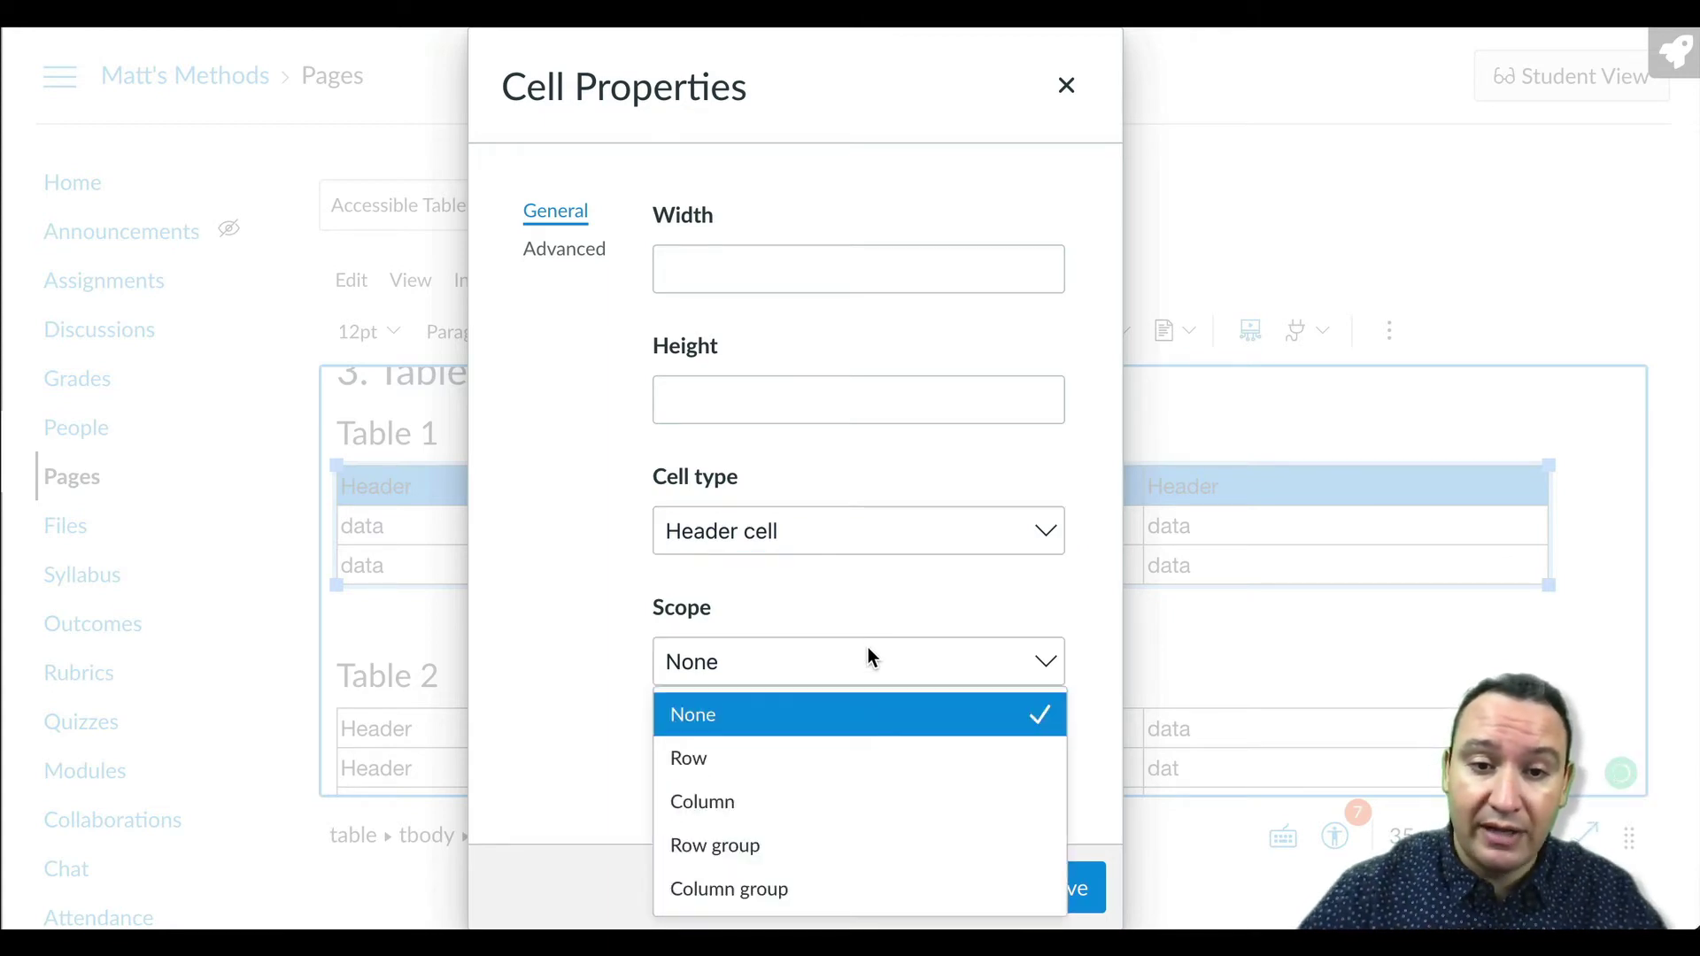
{"action": "left_click", "coordinate": [757, 799]}
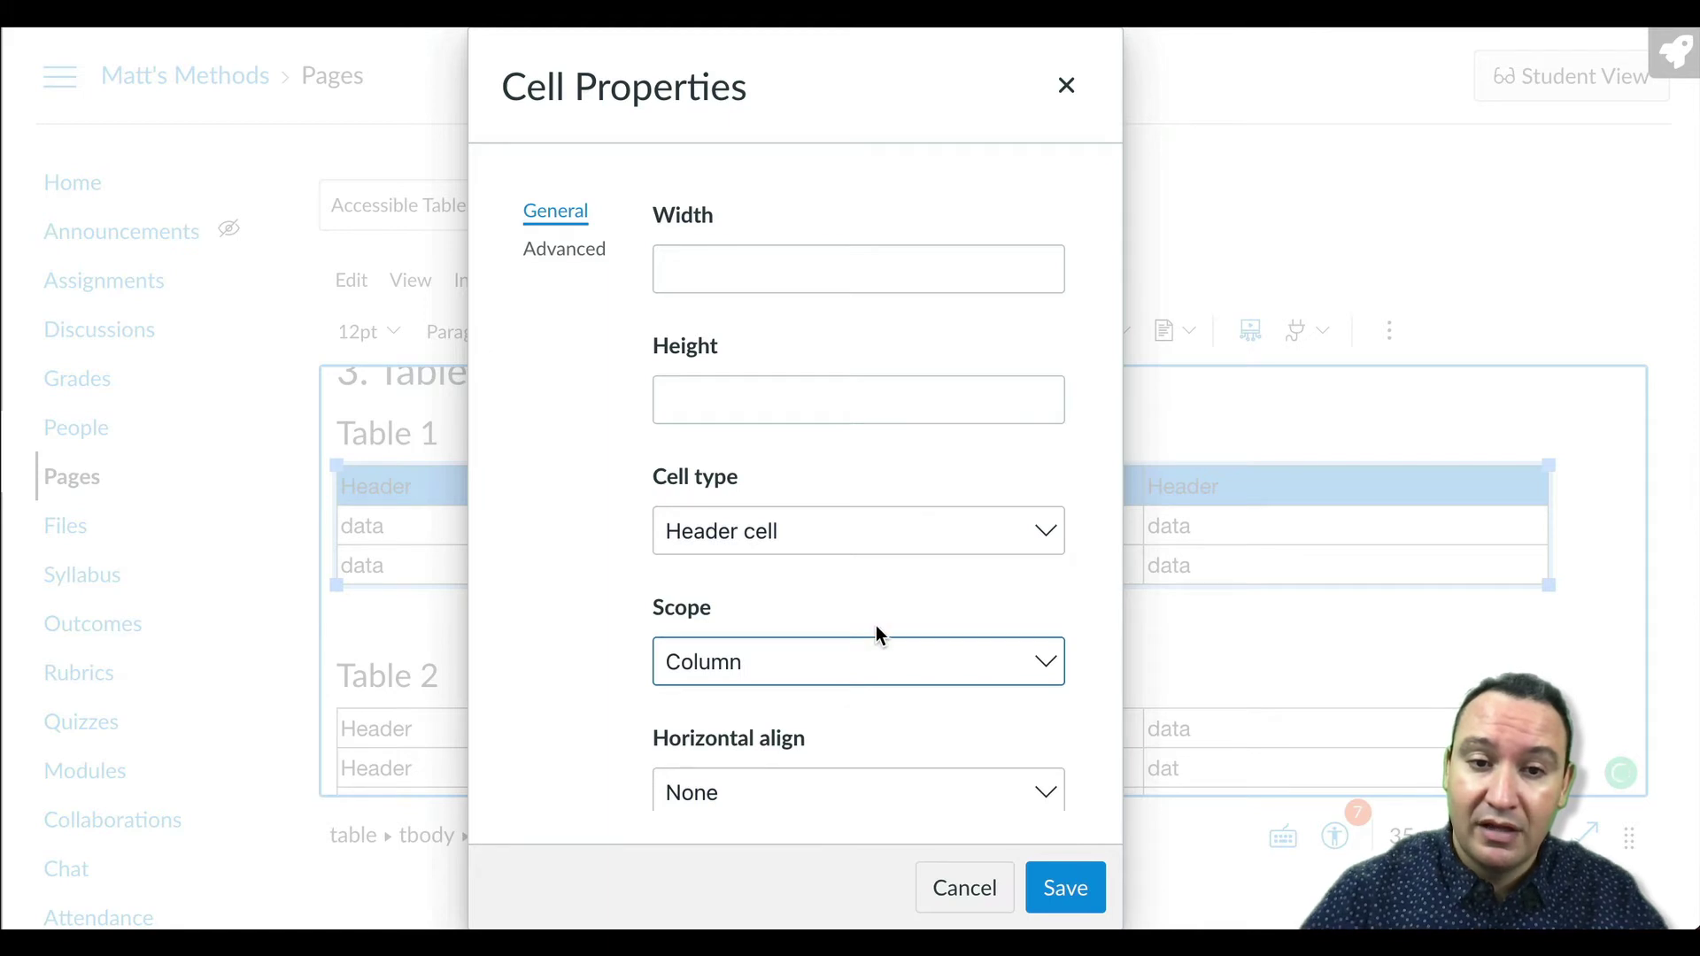
{"action": "scroll", "coordinate": [874, 625], "scroll_direction": "down", "scroll_amount": 2}
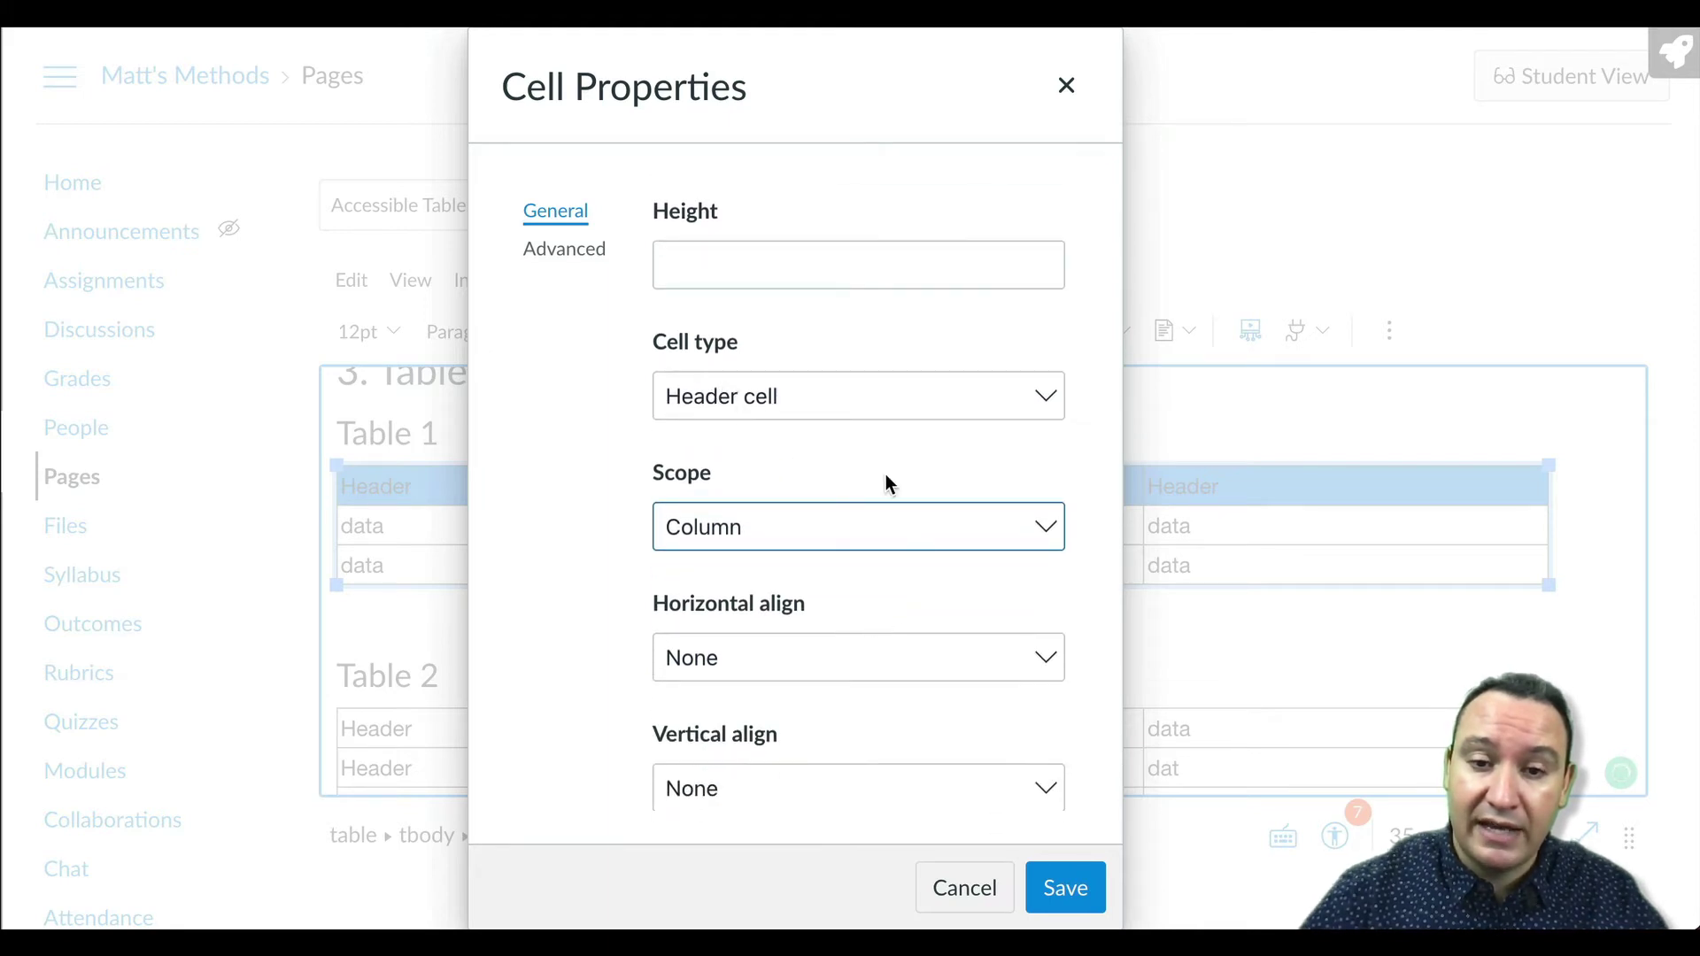
{"action": "left_click", "coordinate": [1066, 897]}
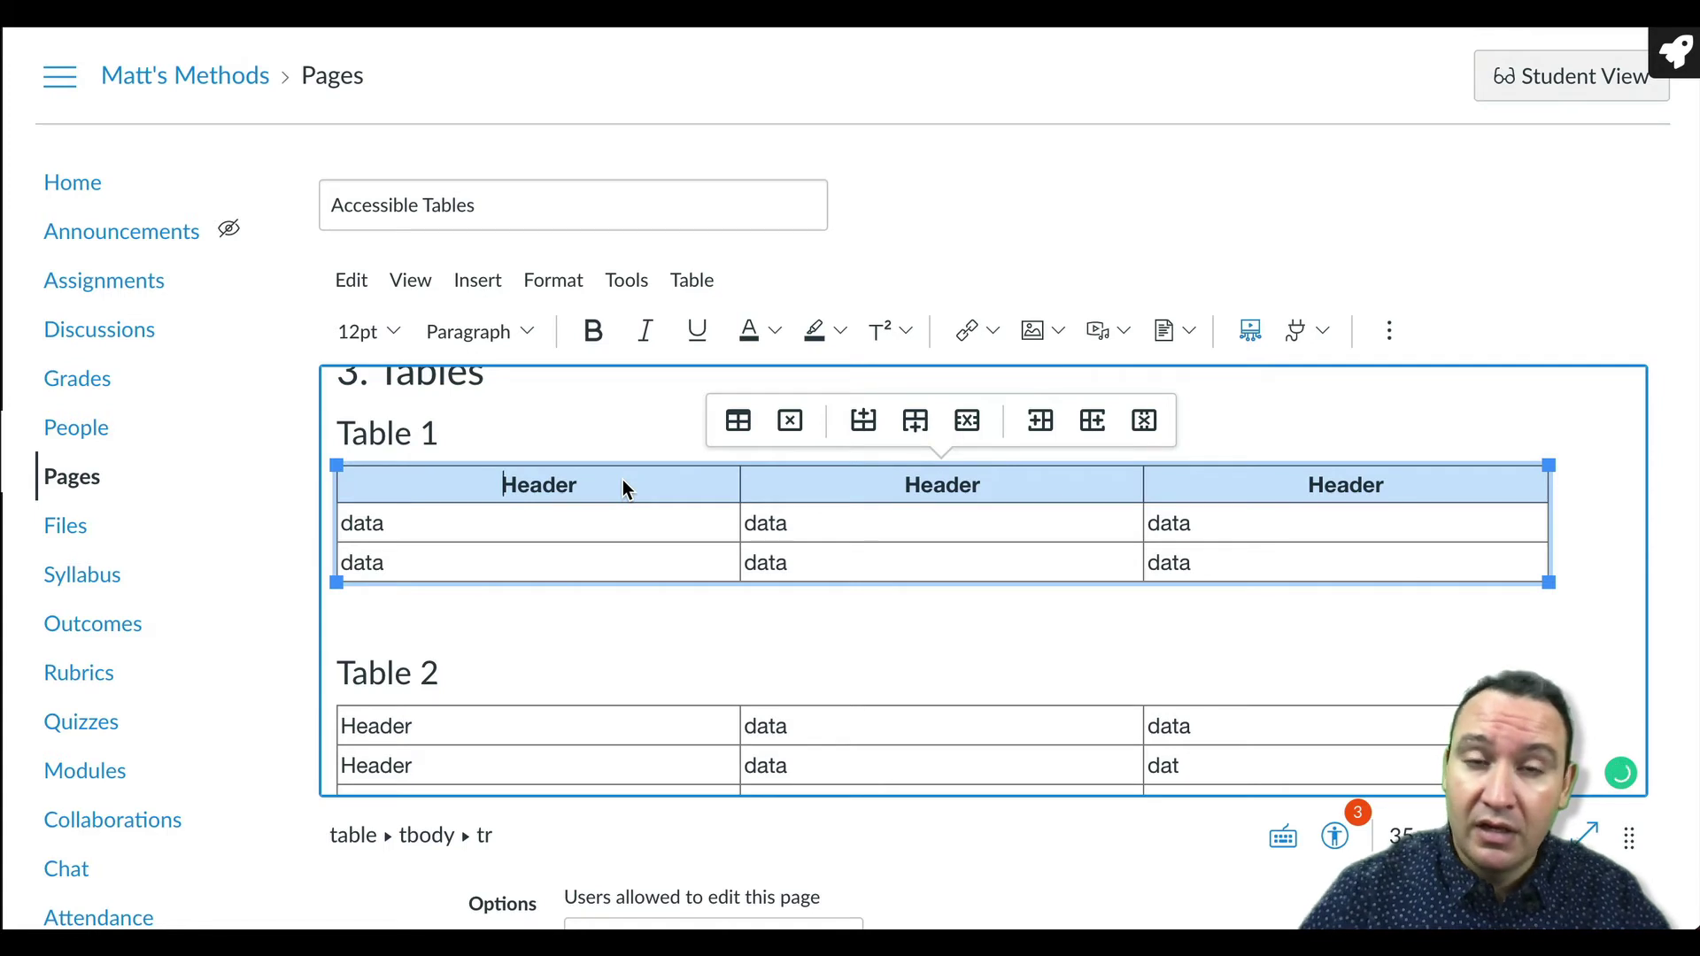
Set the three cells in Table 2's first column to cell type Header cell with Row scope, and save.
{"action": "scroll", "coordinate": [623, 593], "scroll_direction": "down", "scroll_amount": 1}
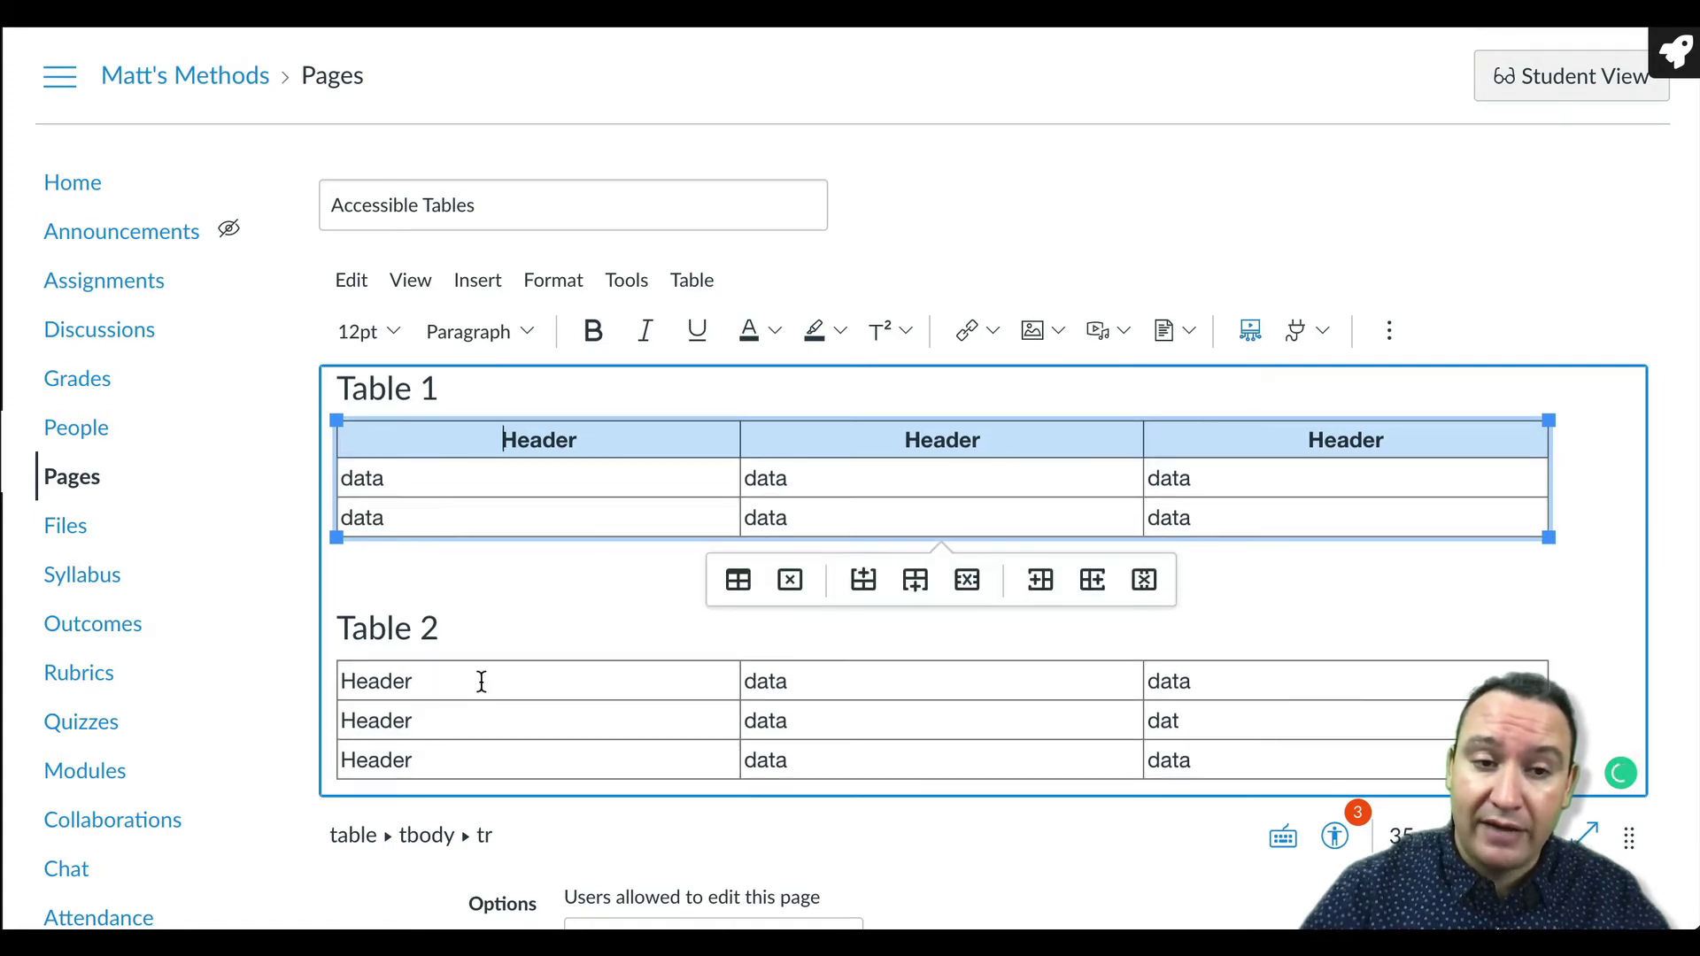
{"action": "left_click", "coordinate": [437, 679]}
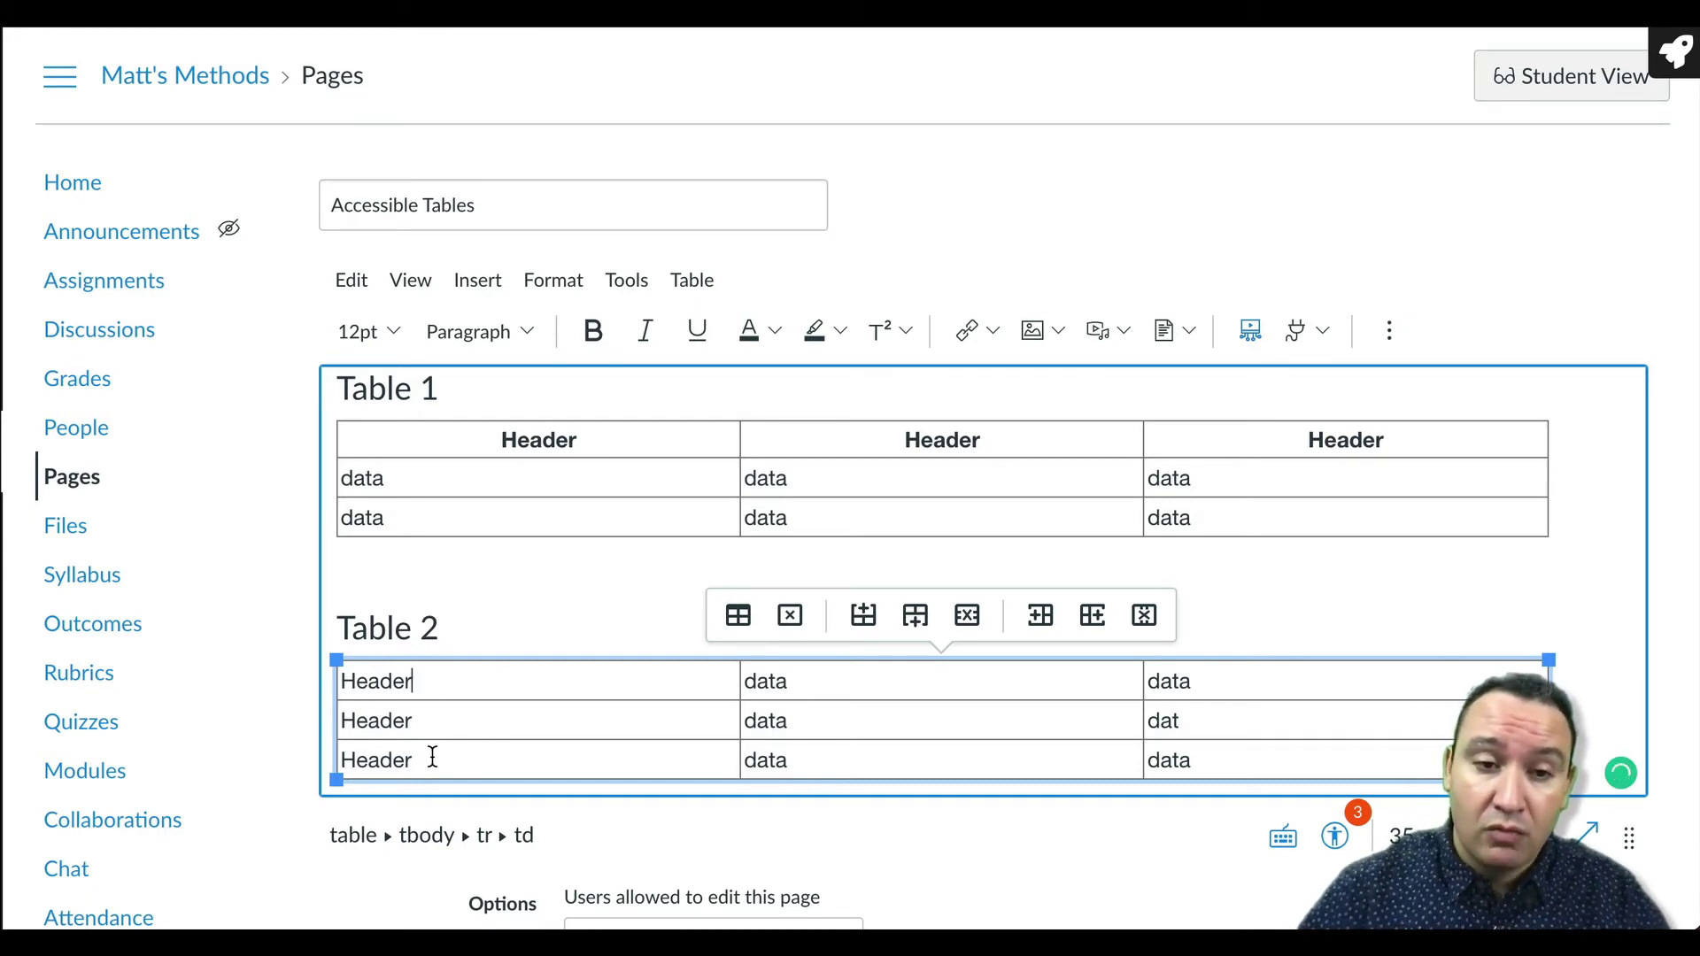
{"action": "left_click_drag", "start_coordinate": [429, 757], "coordinate": [347, 683]}
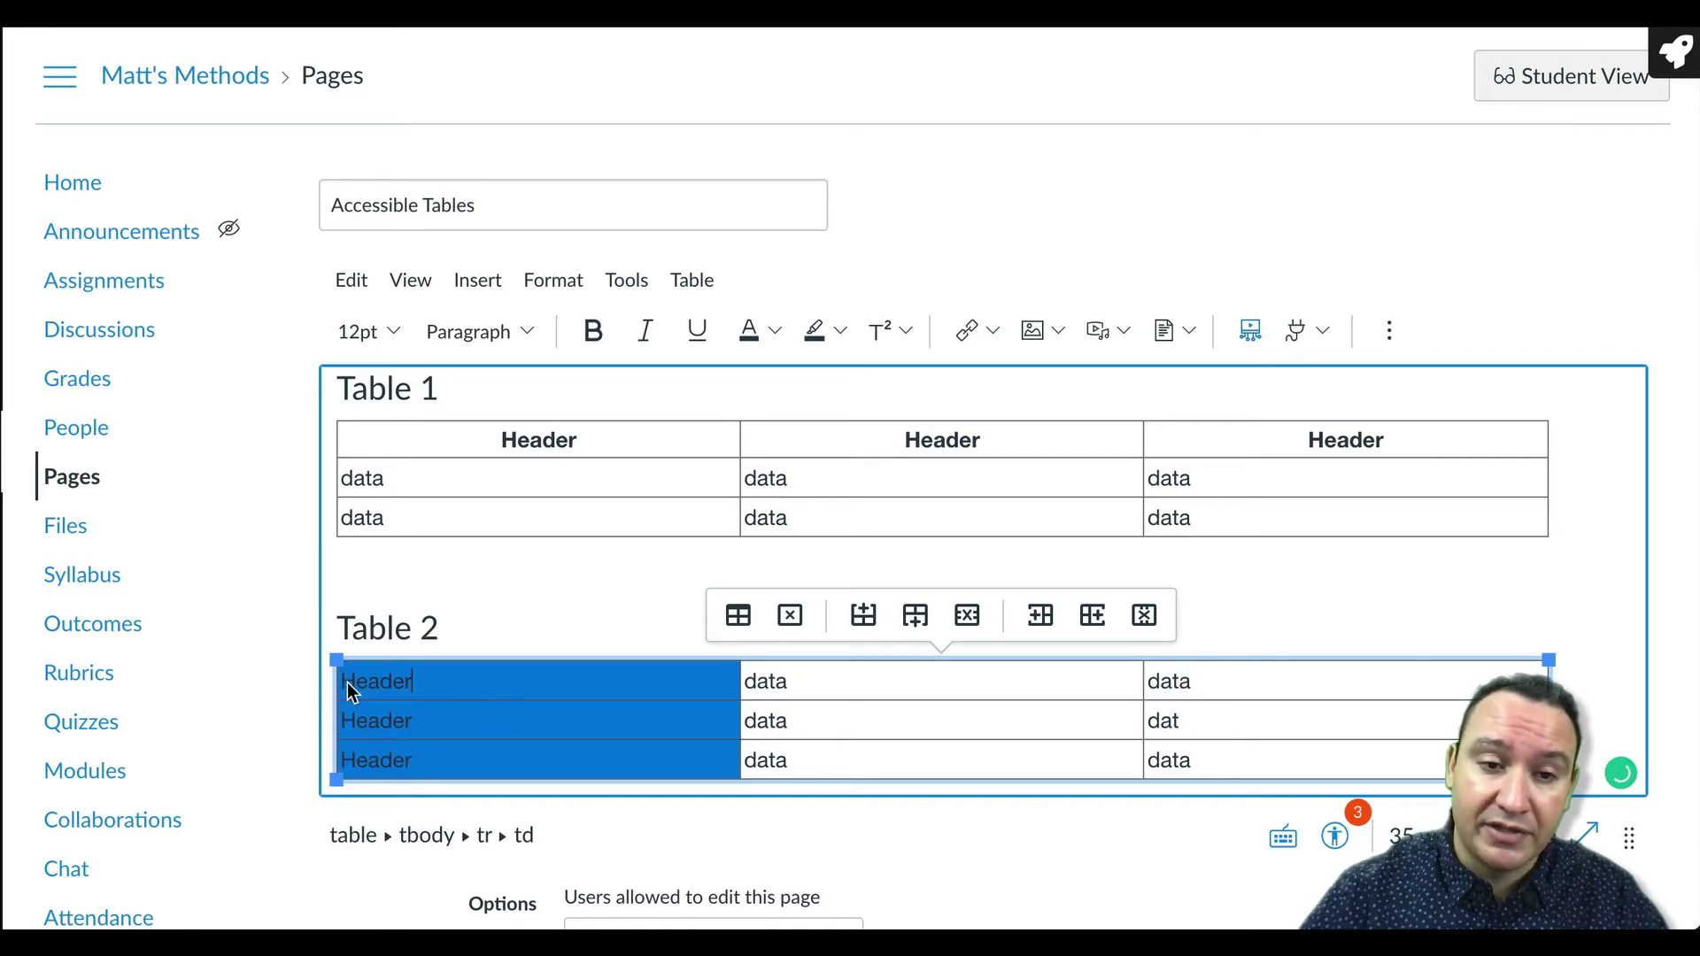
{"action": "left_click", "coordinate": [690, 279]}
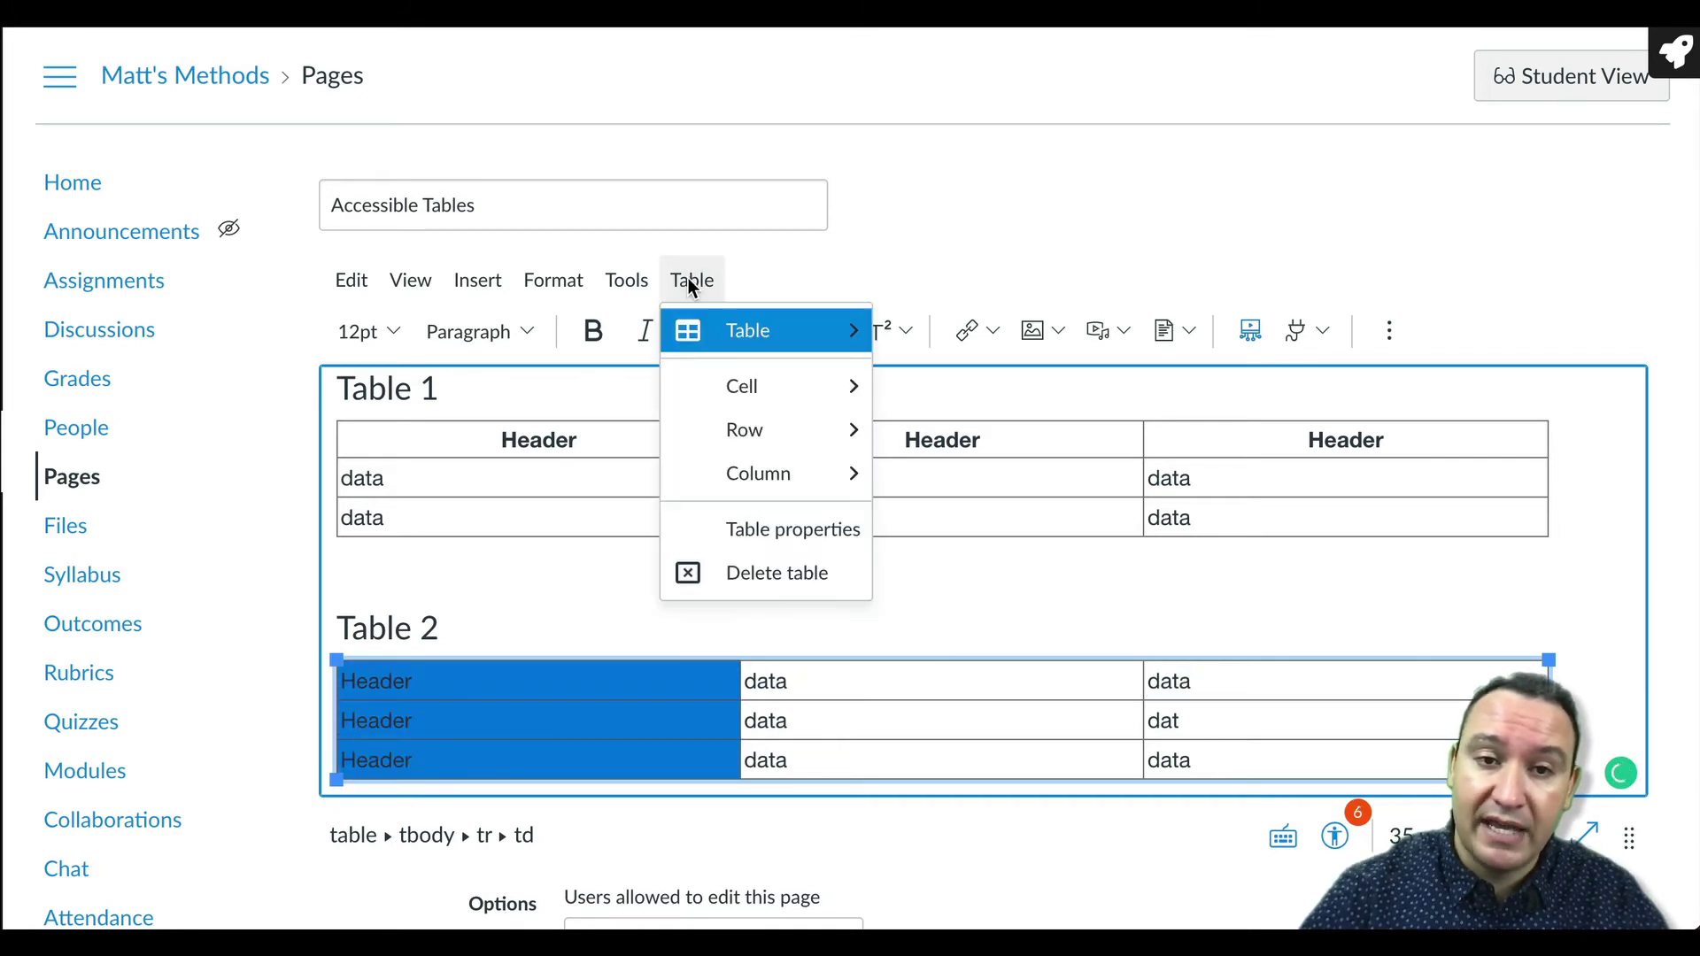
{"action": "mouse_move", "coordinate": [741, 386]}
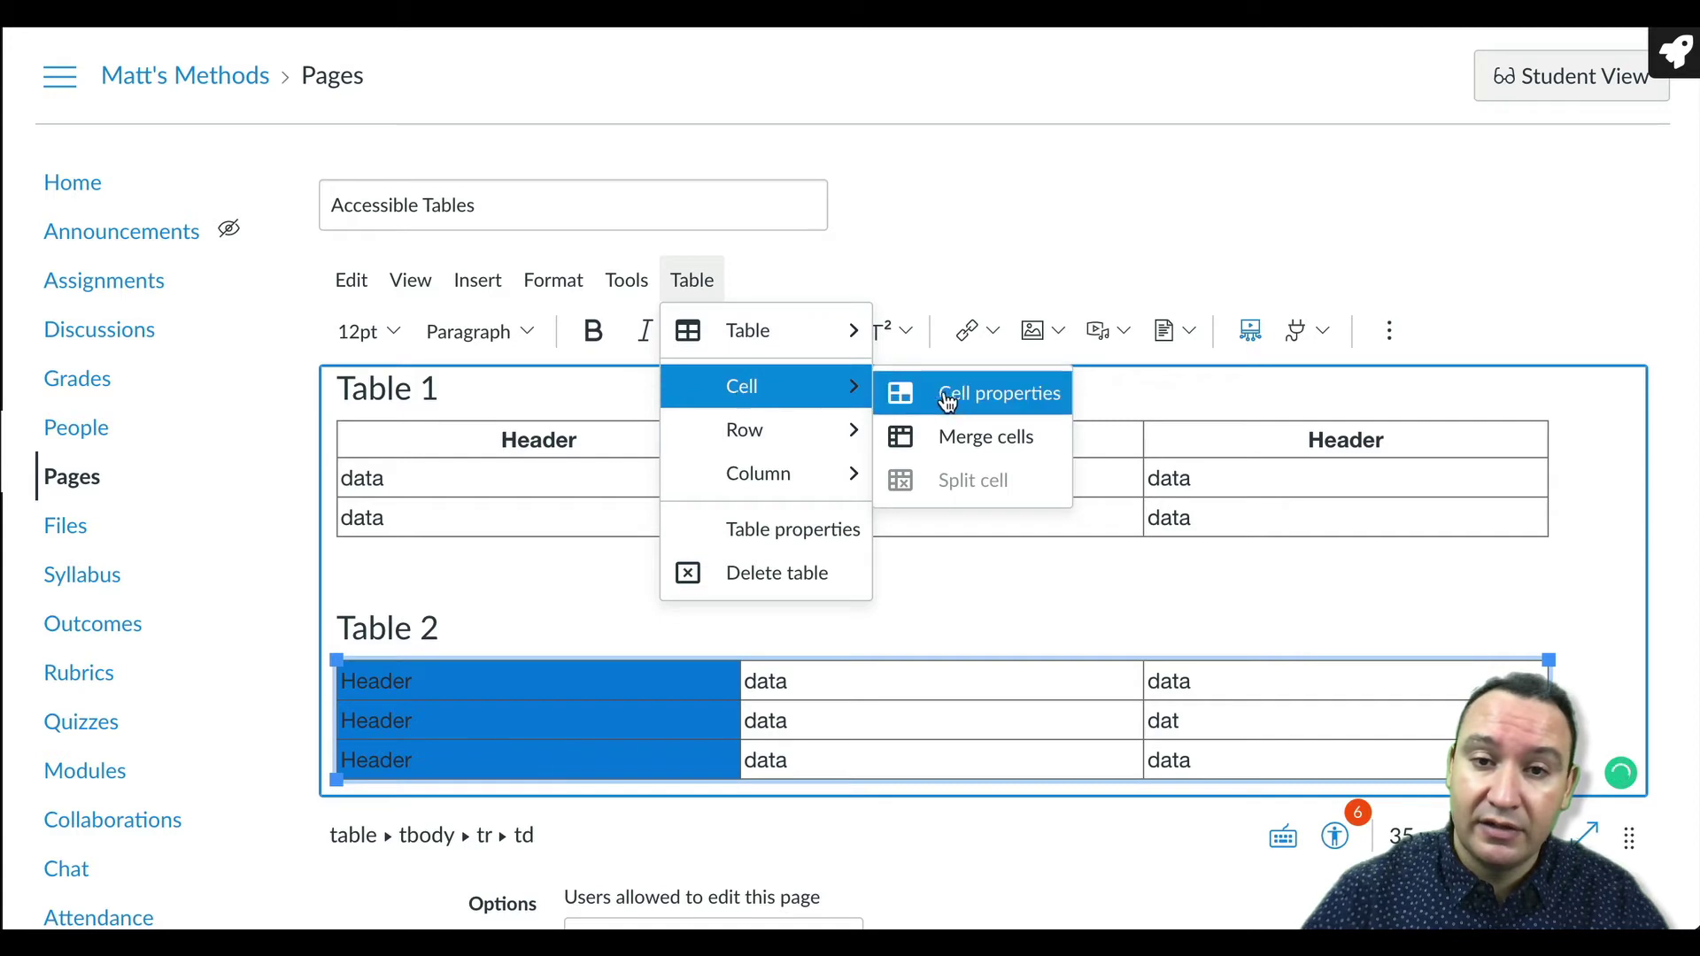
{"action": "left_click", "coordinate": [981, 403]}
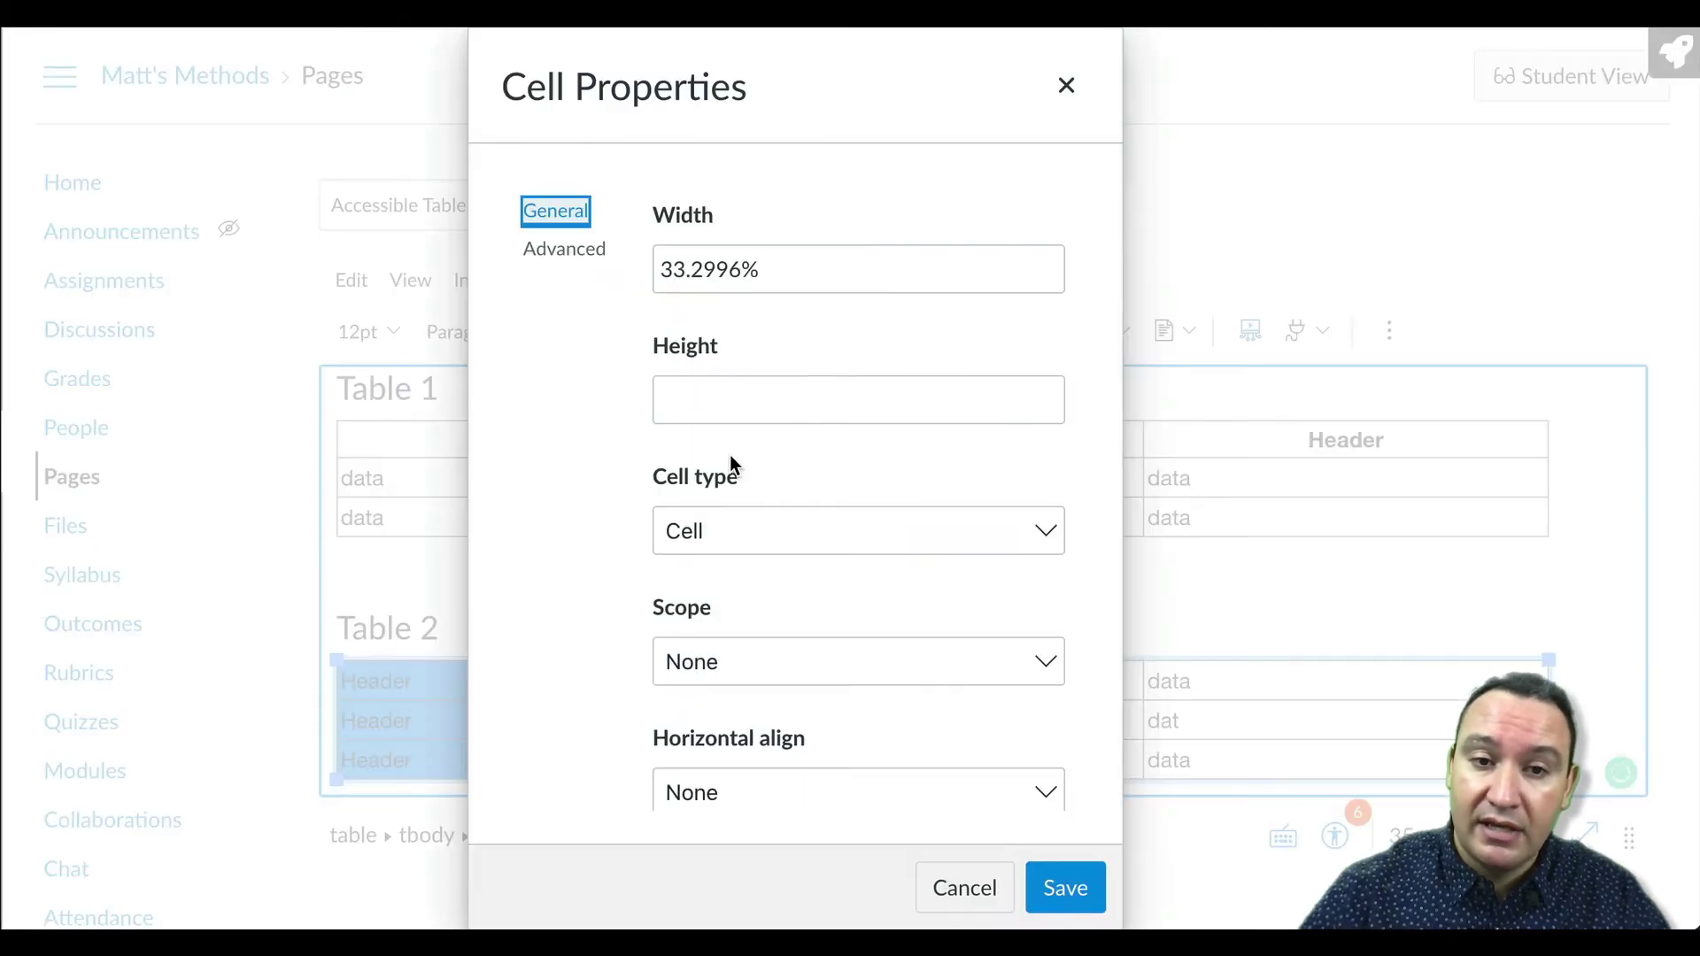
{"action": "left_click", "coordinate": [1047, 536]}
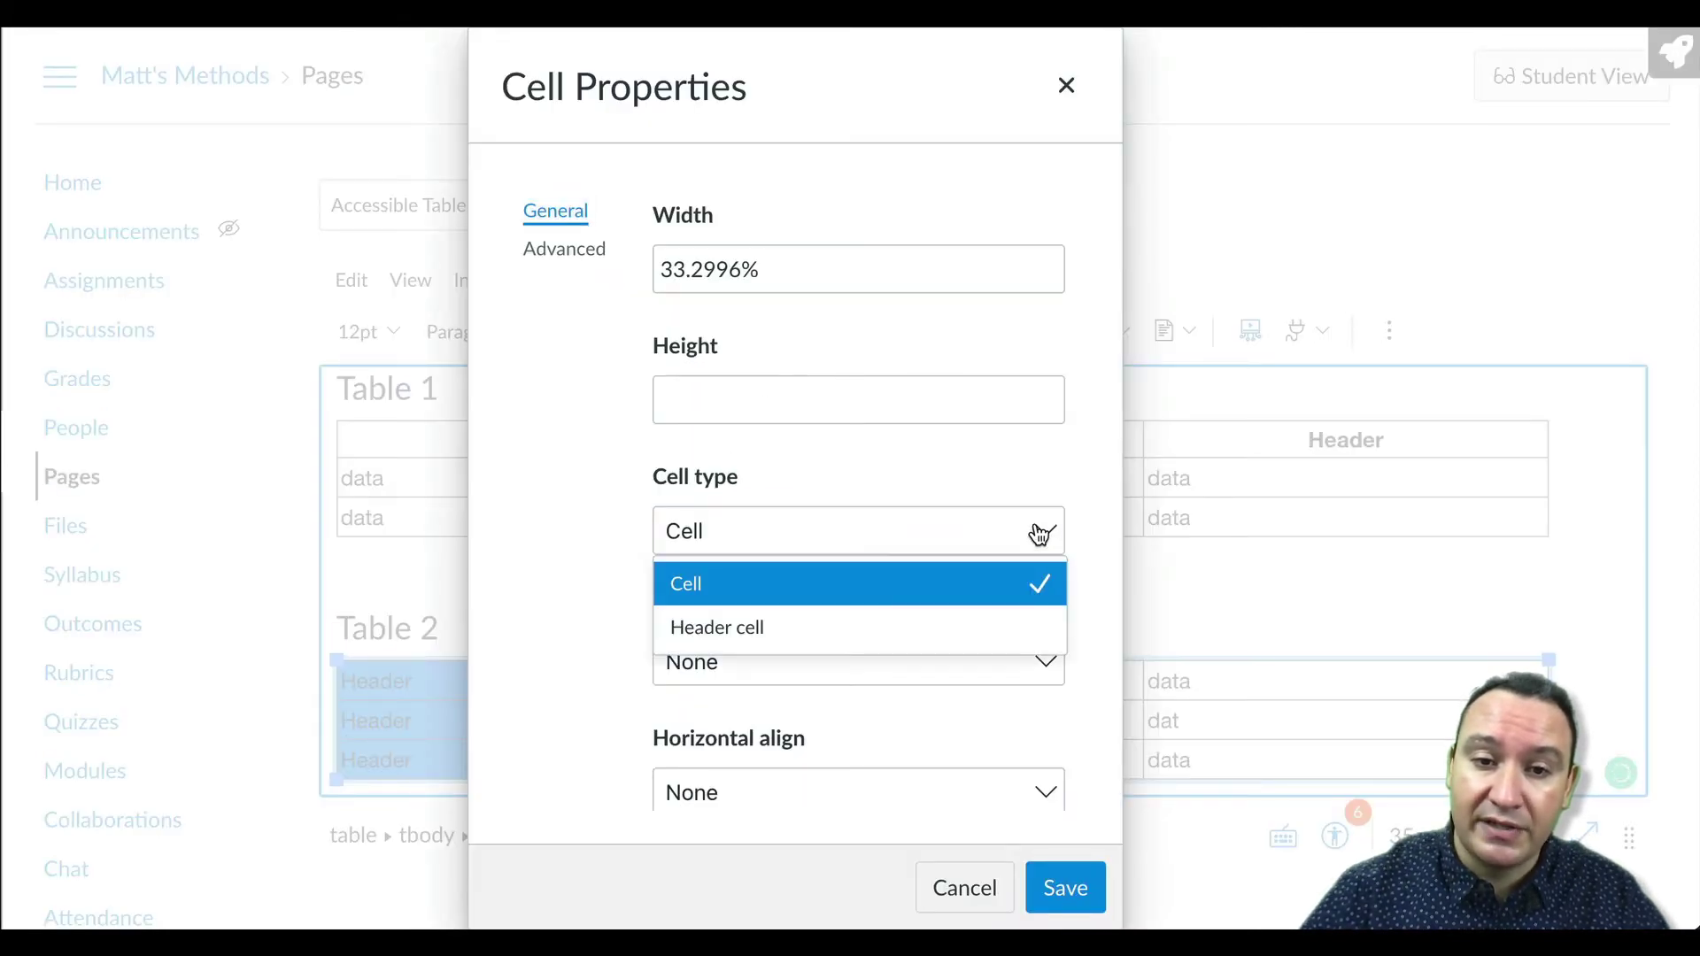
{"action": "left_click", "coordinate": [789, 626]}
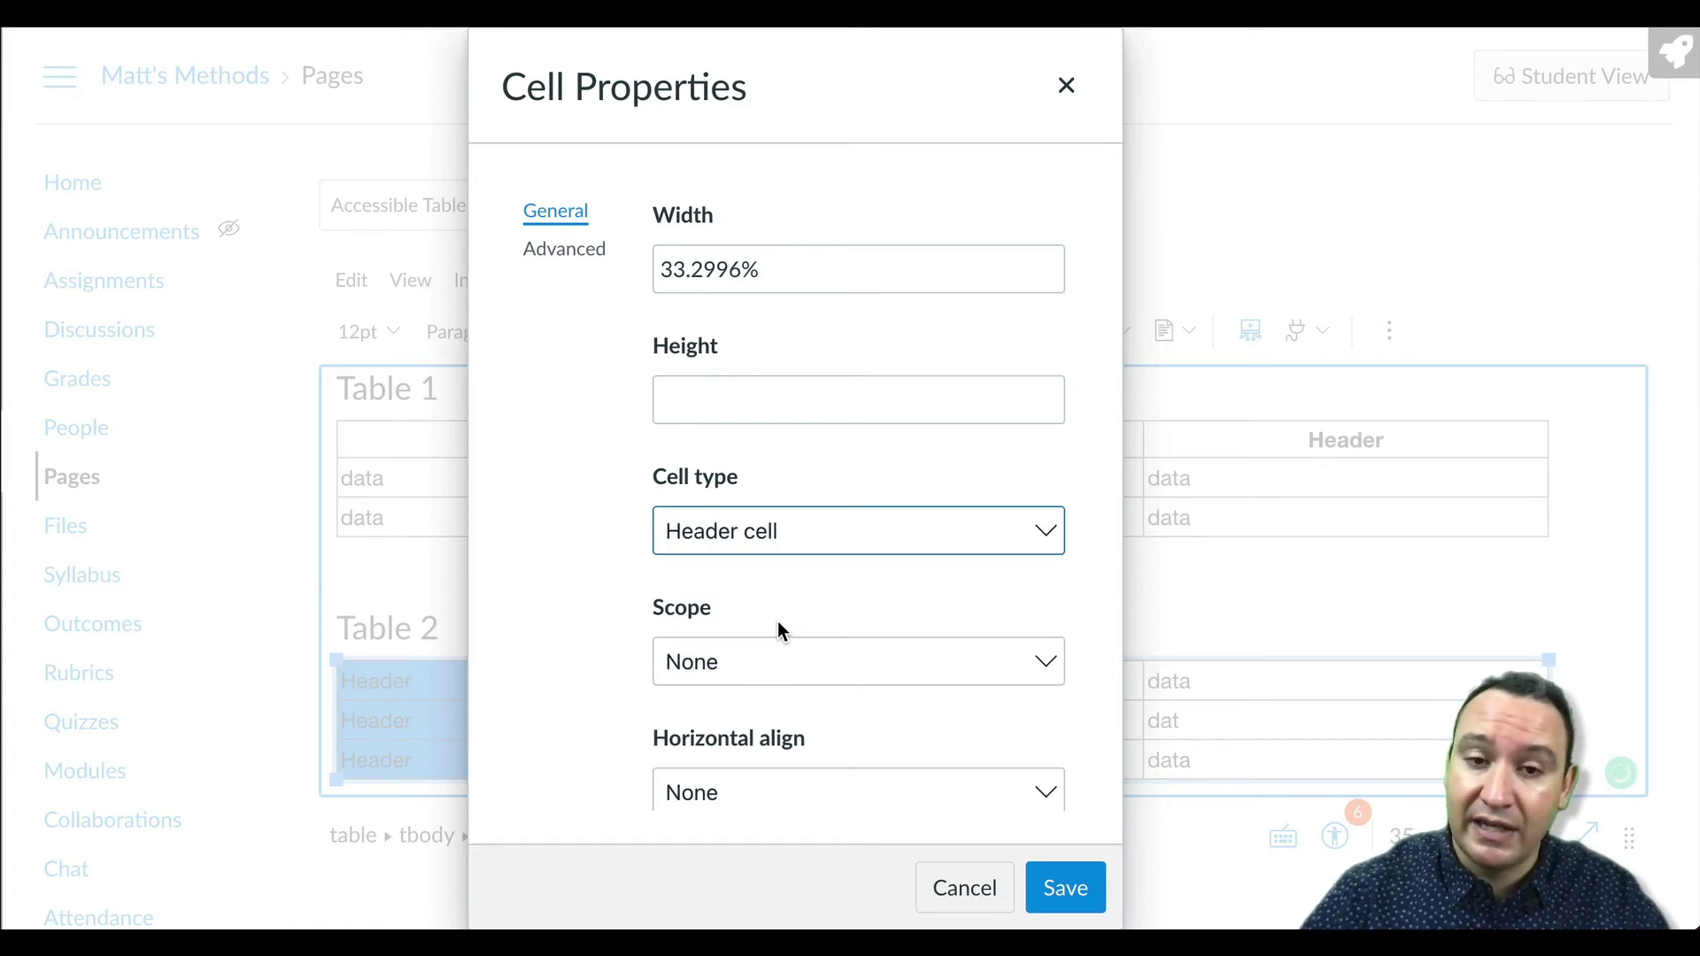
{"action": "left_click", "coordinate": [1041, 669]}
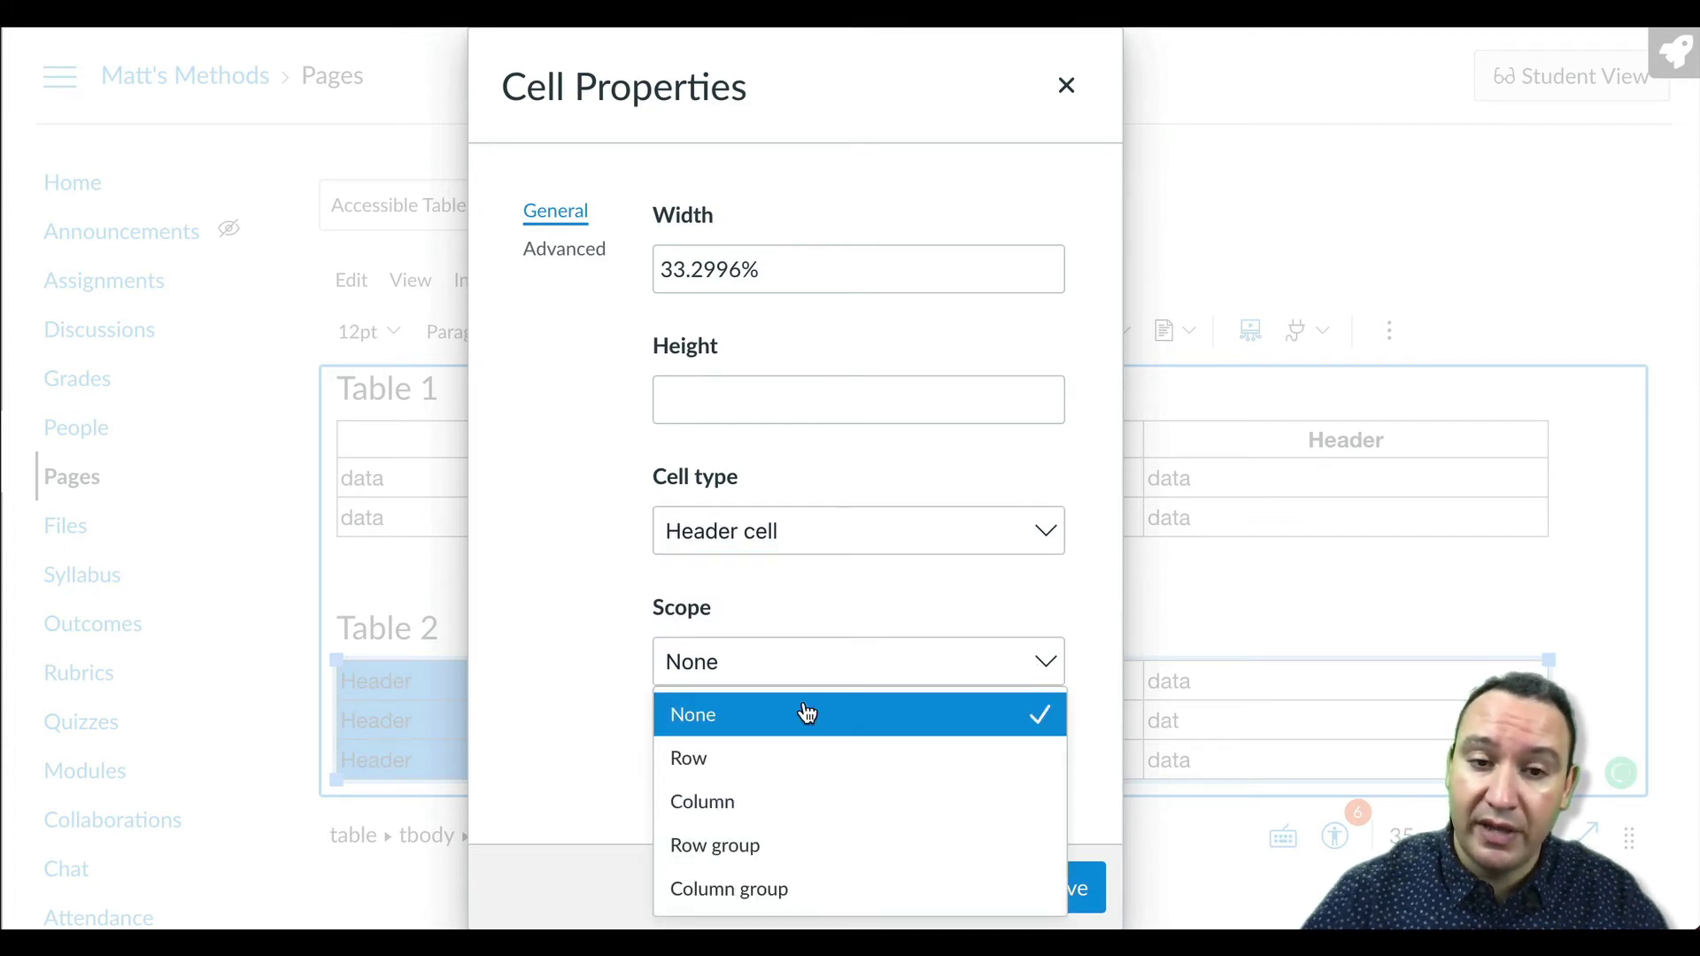
{"action": "left_click", "coordinate": [769, 759]}
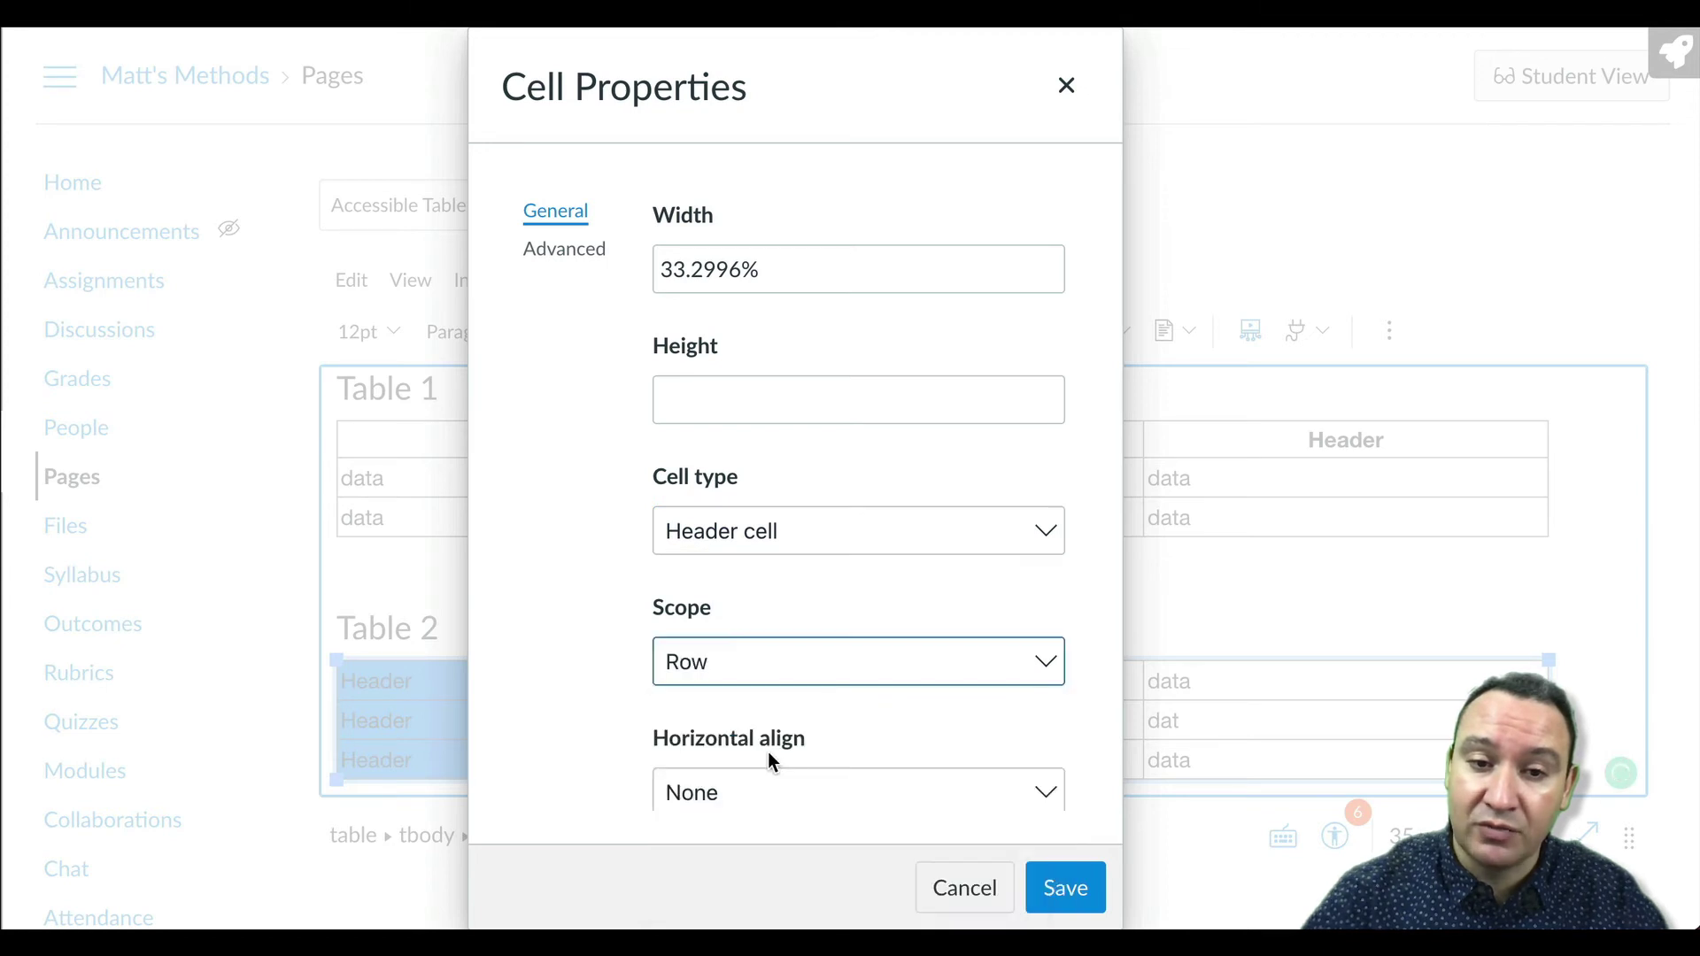
{"action": "left_click", "coordinate": [1065, 889]}
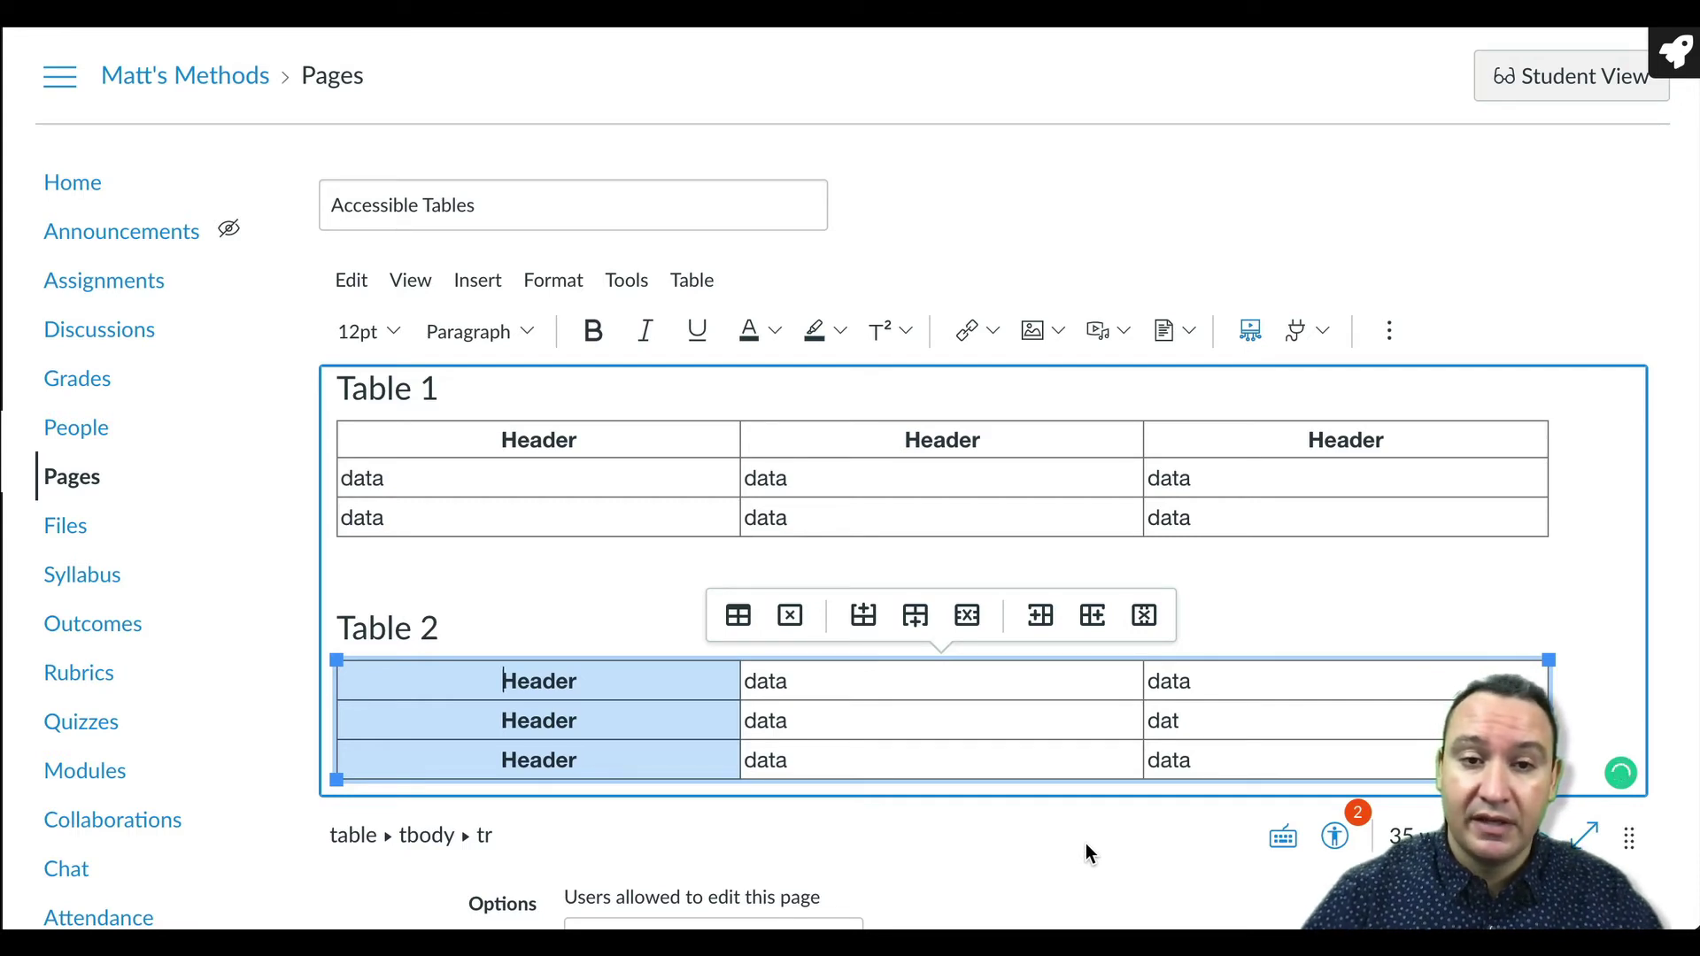
Turn on the Show caption option in Table 1's table properties and save.
{"action": "scroll", "coordinate": [865, 576], "scroll_direction": "up", "scroll_amount": 3}
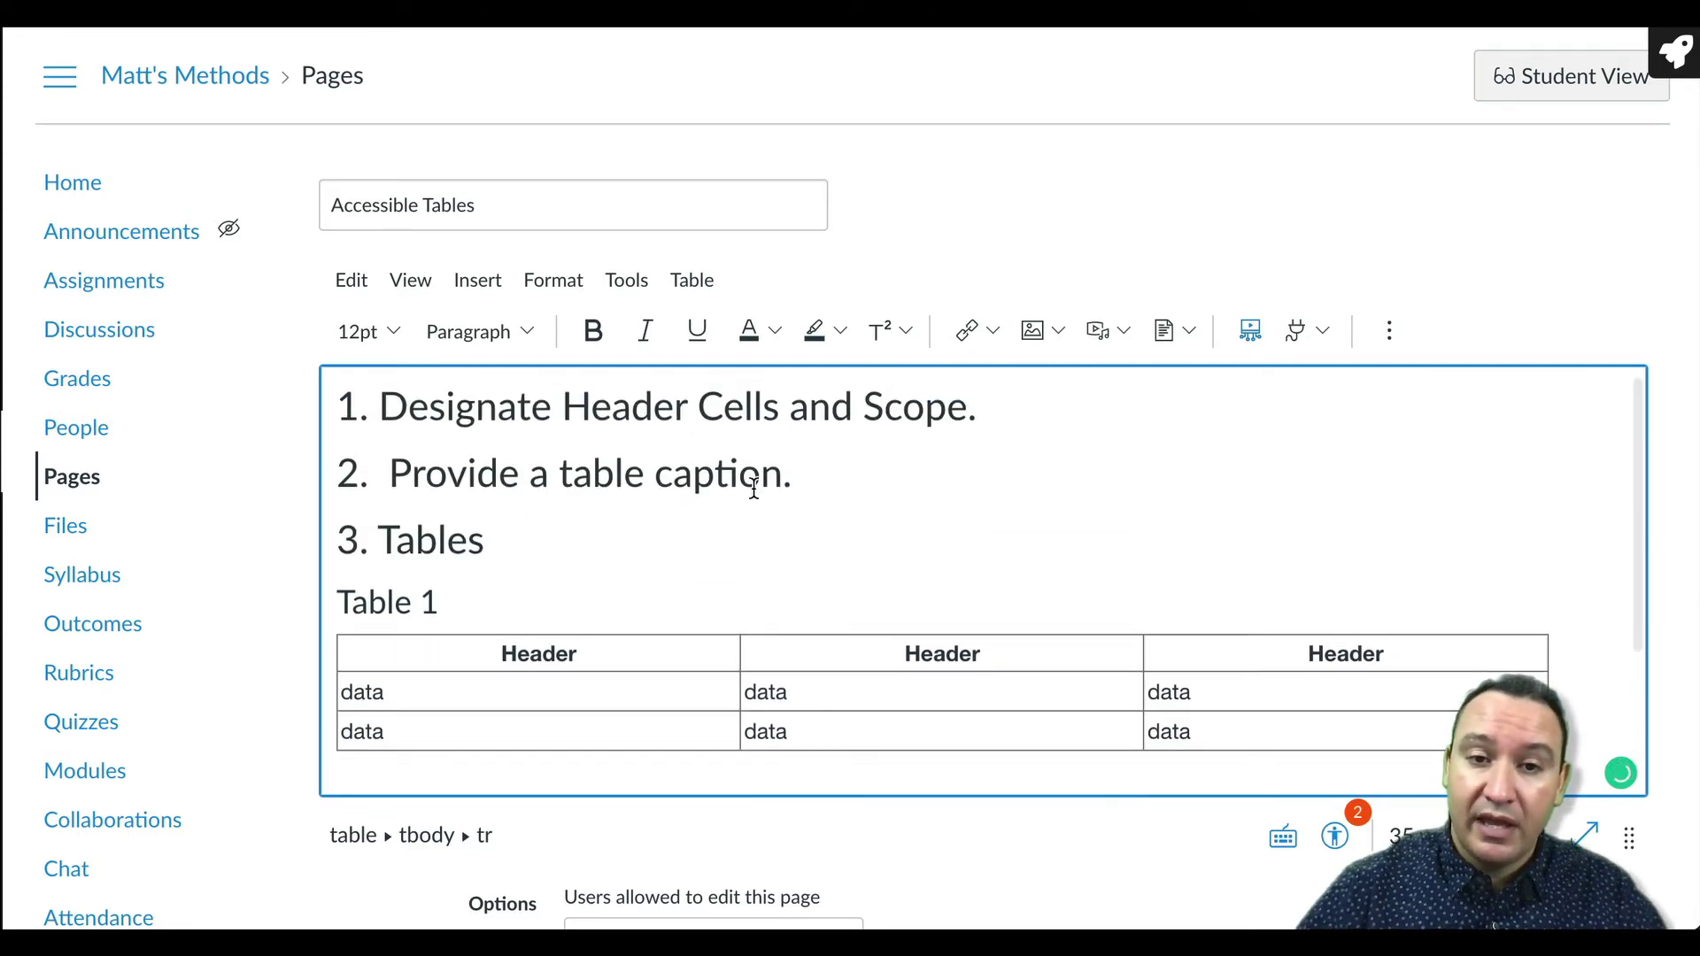
{"action": "left_click_drag", "start_coordinate": [799, 475], "coordinate": [385, 472]}
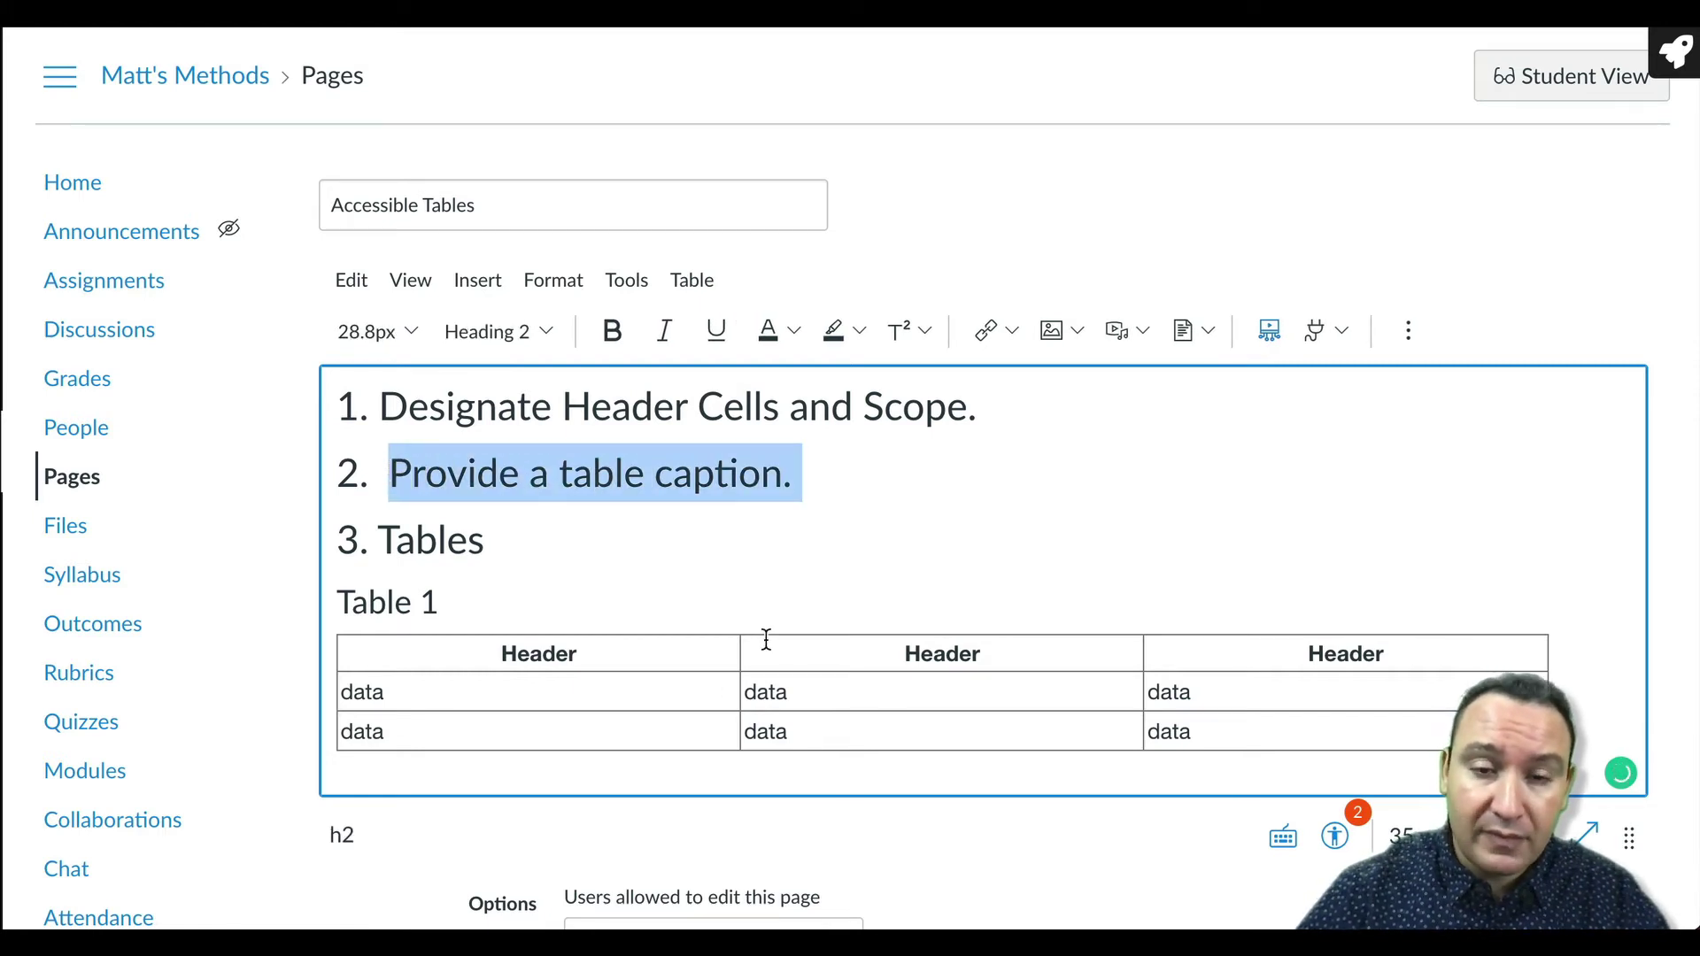
{"action": "left_click", "coordinate": [460, 602]}
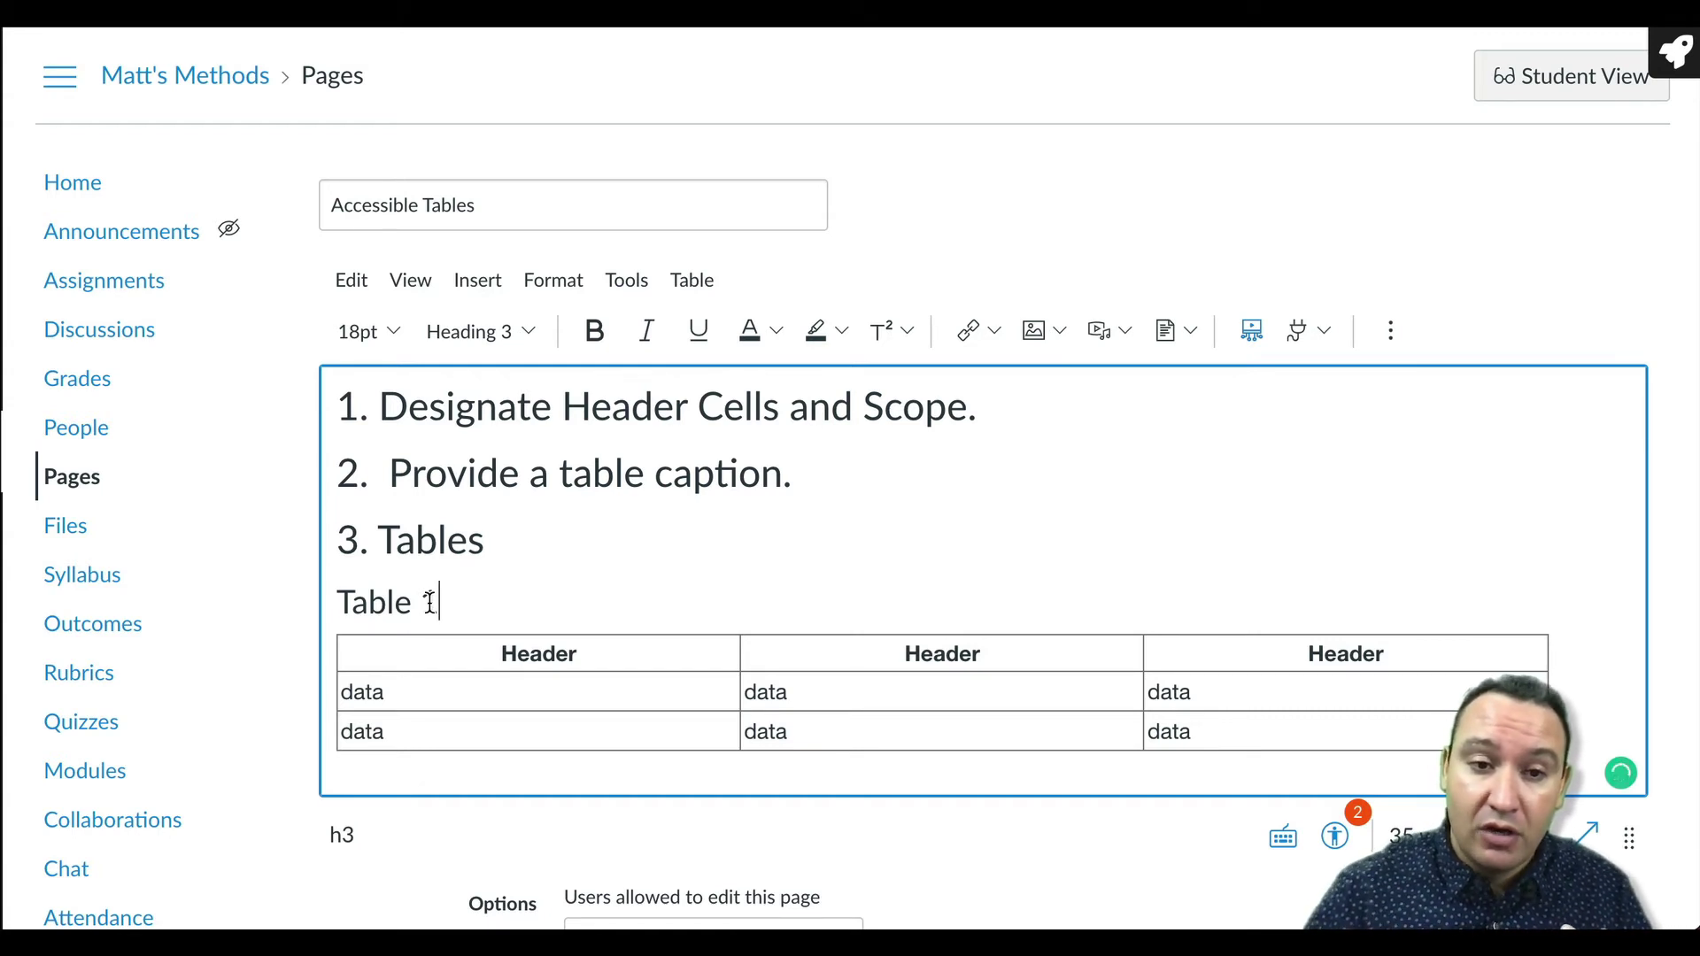
{"action": "scroll", "coordinate": [890, 609], "scroll_direction": "down", "scroll_amount": 1}
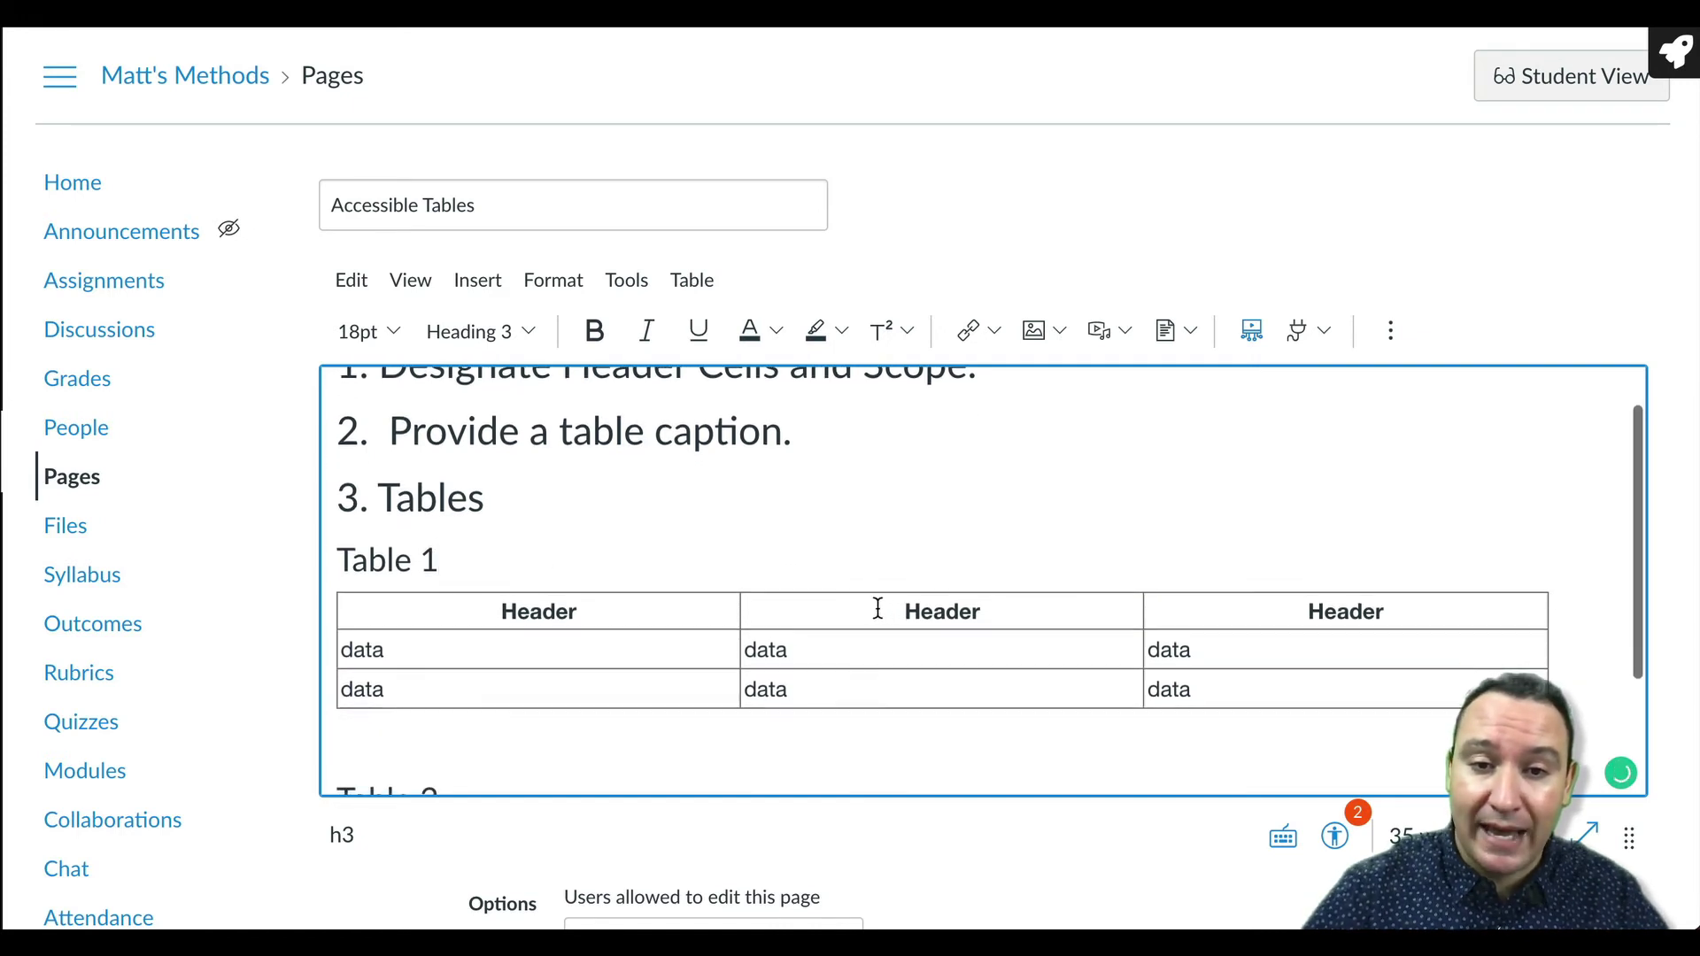
{"action": "left_click", "coordinate": [902, 611]}
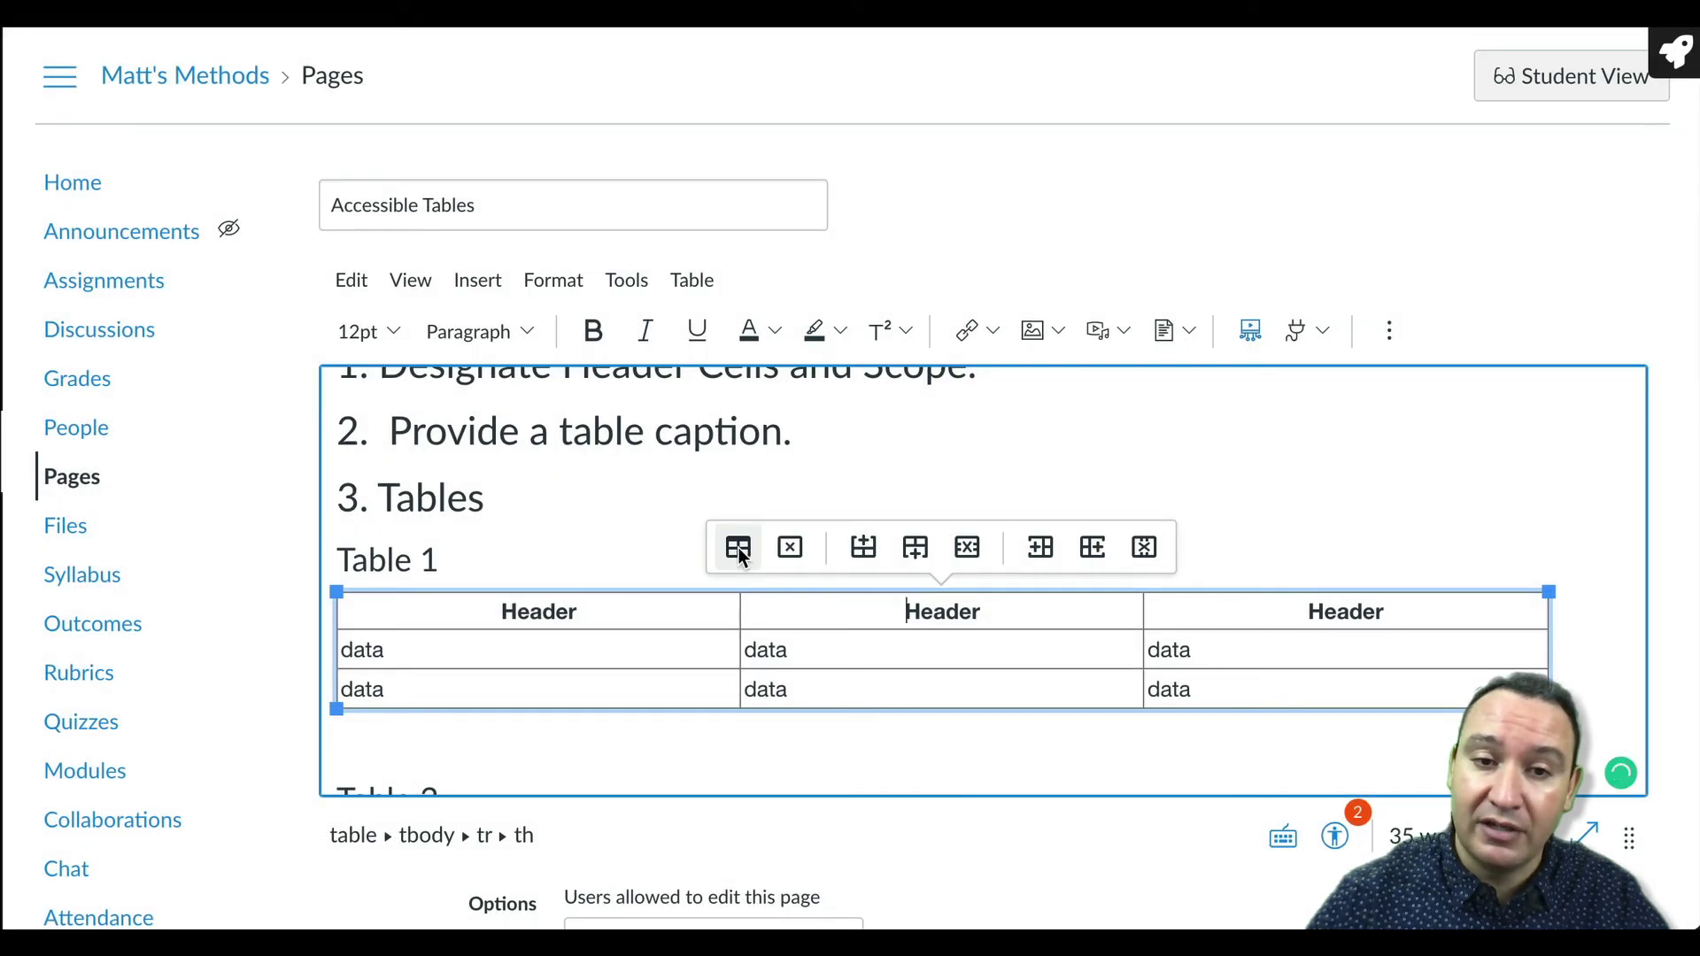
{"action": "left_click", "coordinate": [740, 550]}
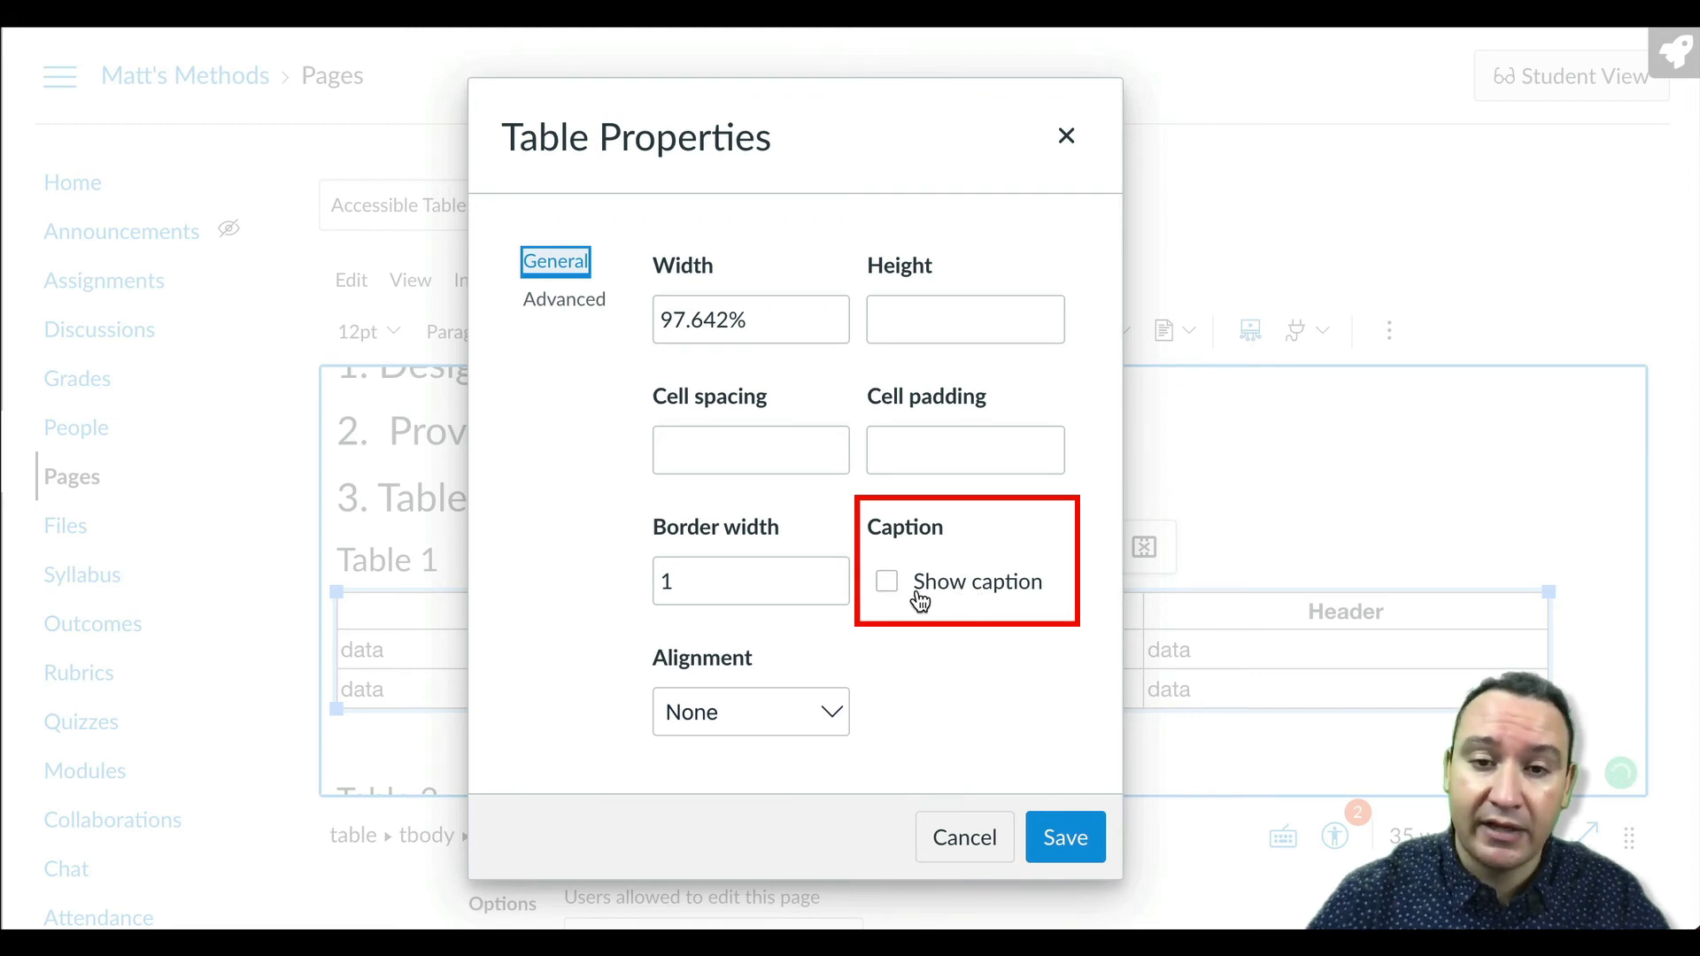
{"action": "left_click", "coordinate": [887, 586]}
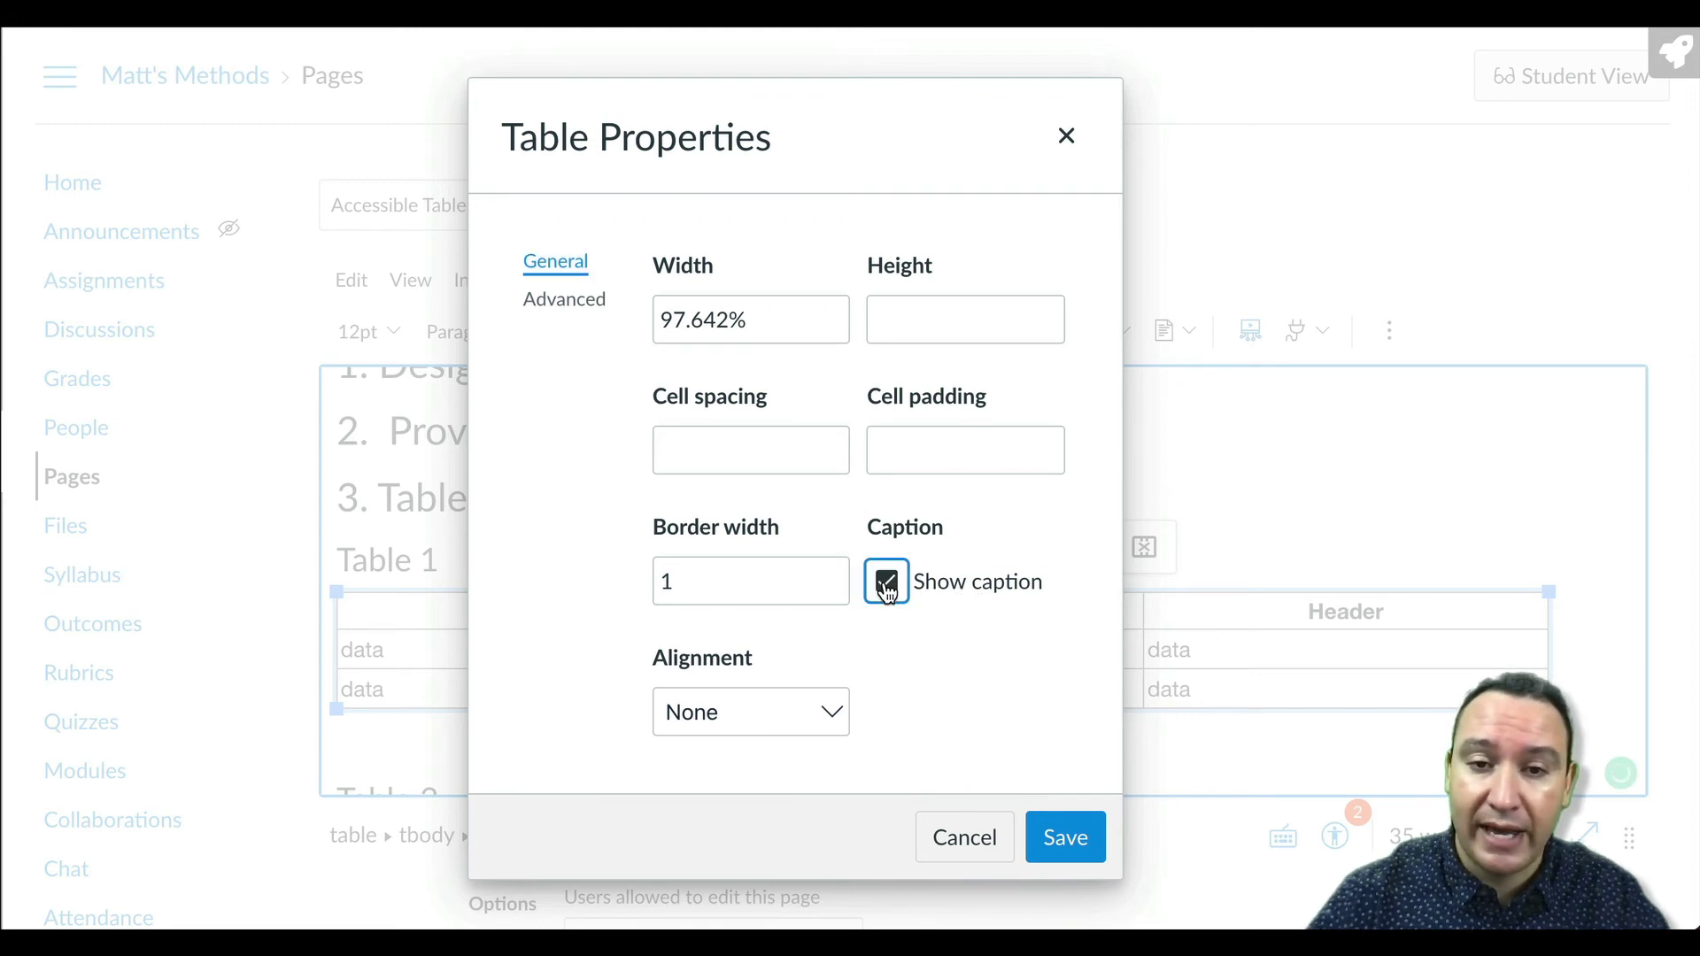
{"action": "left_click", "coordinate": [1079, 833]}
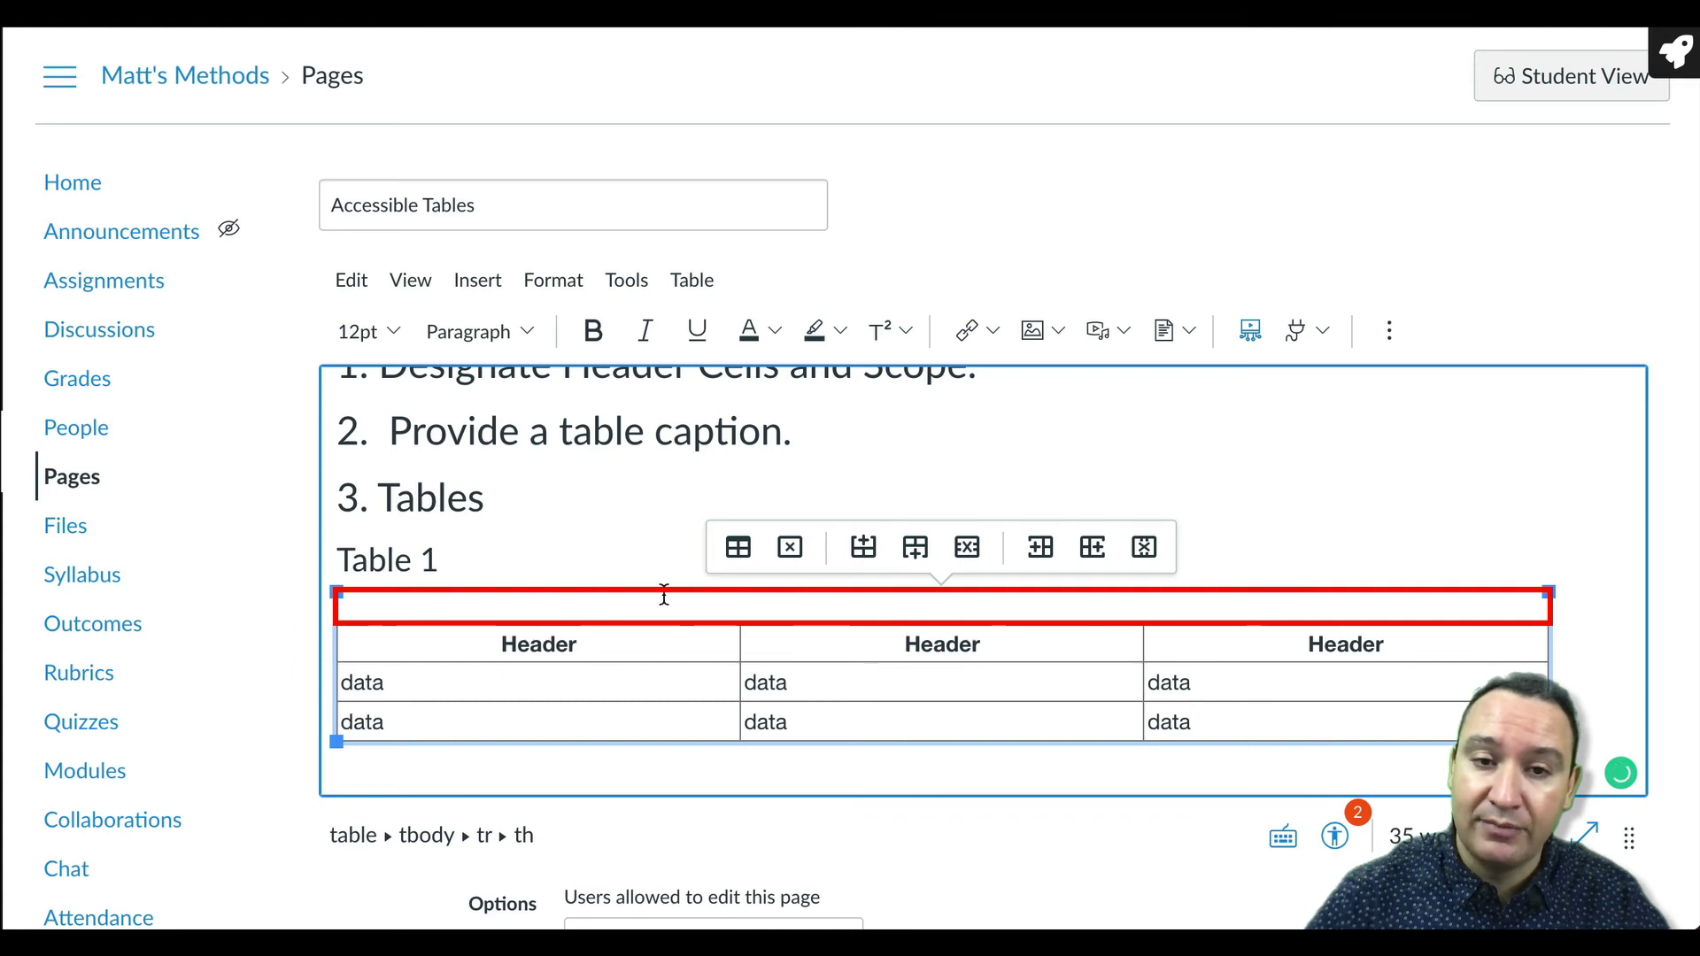
Enter the caption "99% of all humans have read at least one Harry Potter book." in Table 1's empty caption row.
{"action": "left_click", "coordinate": [884, 603]}
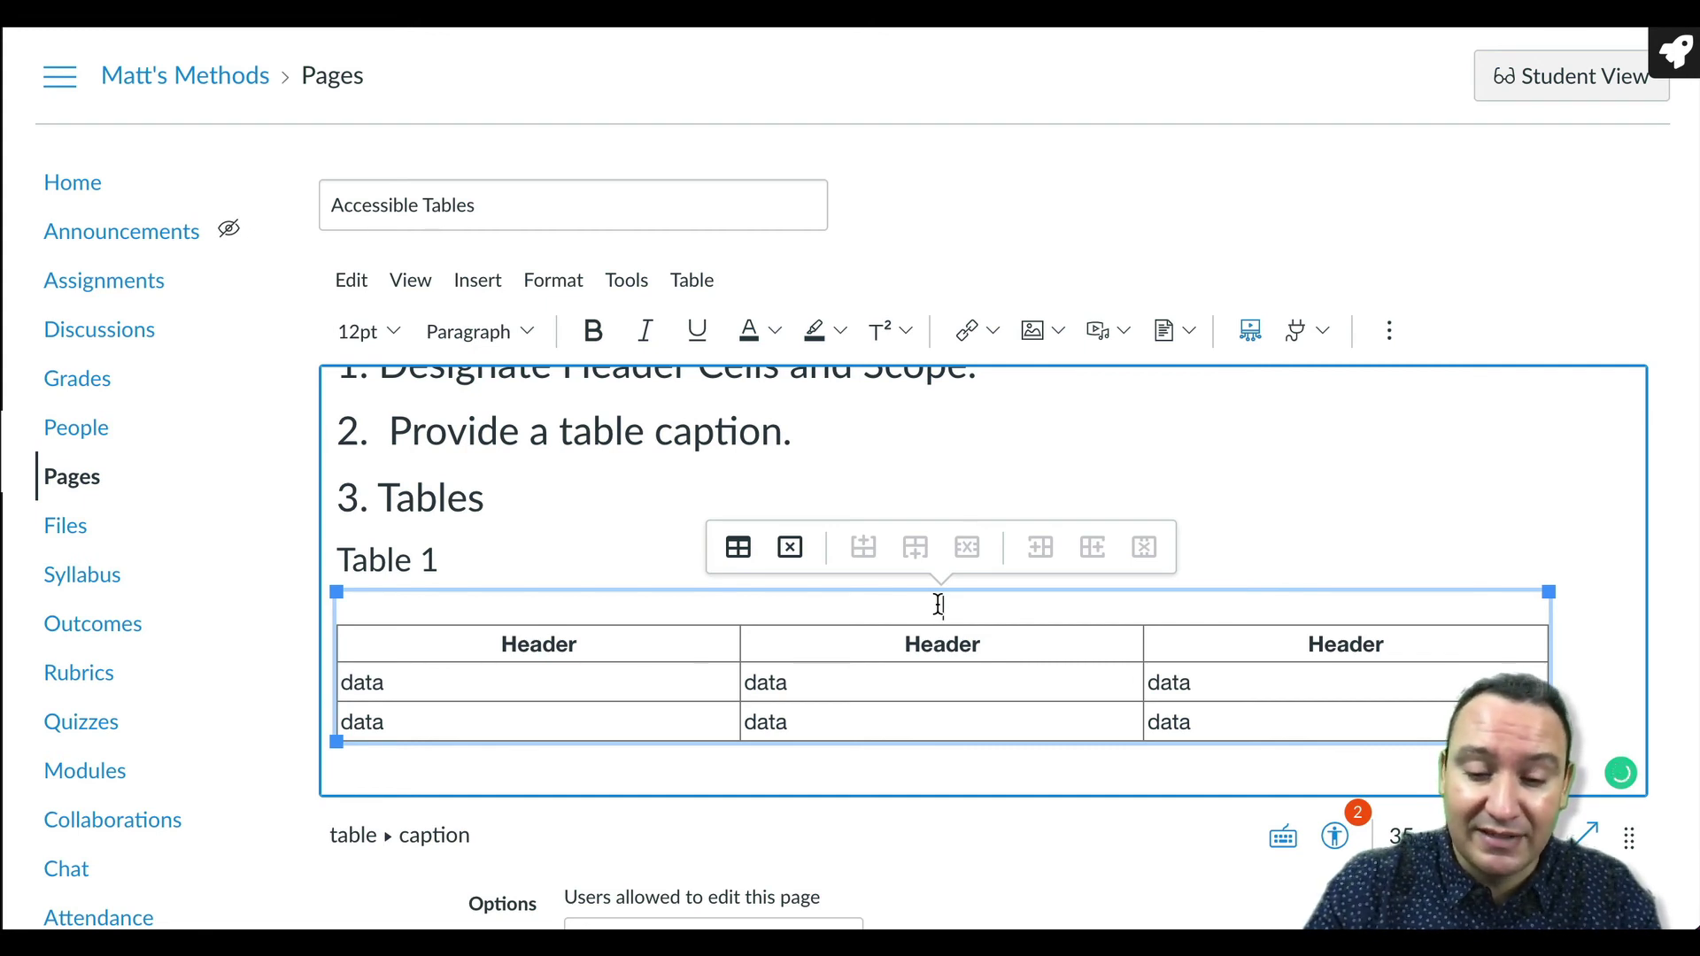
{"action": "type", "text": "99"}
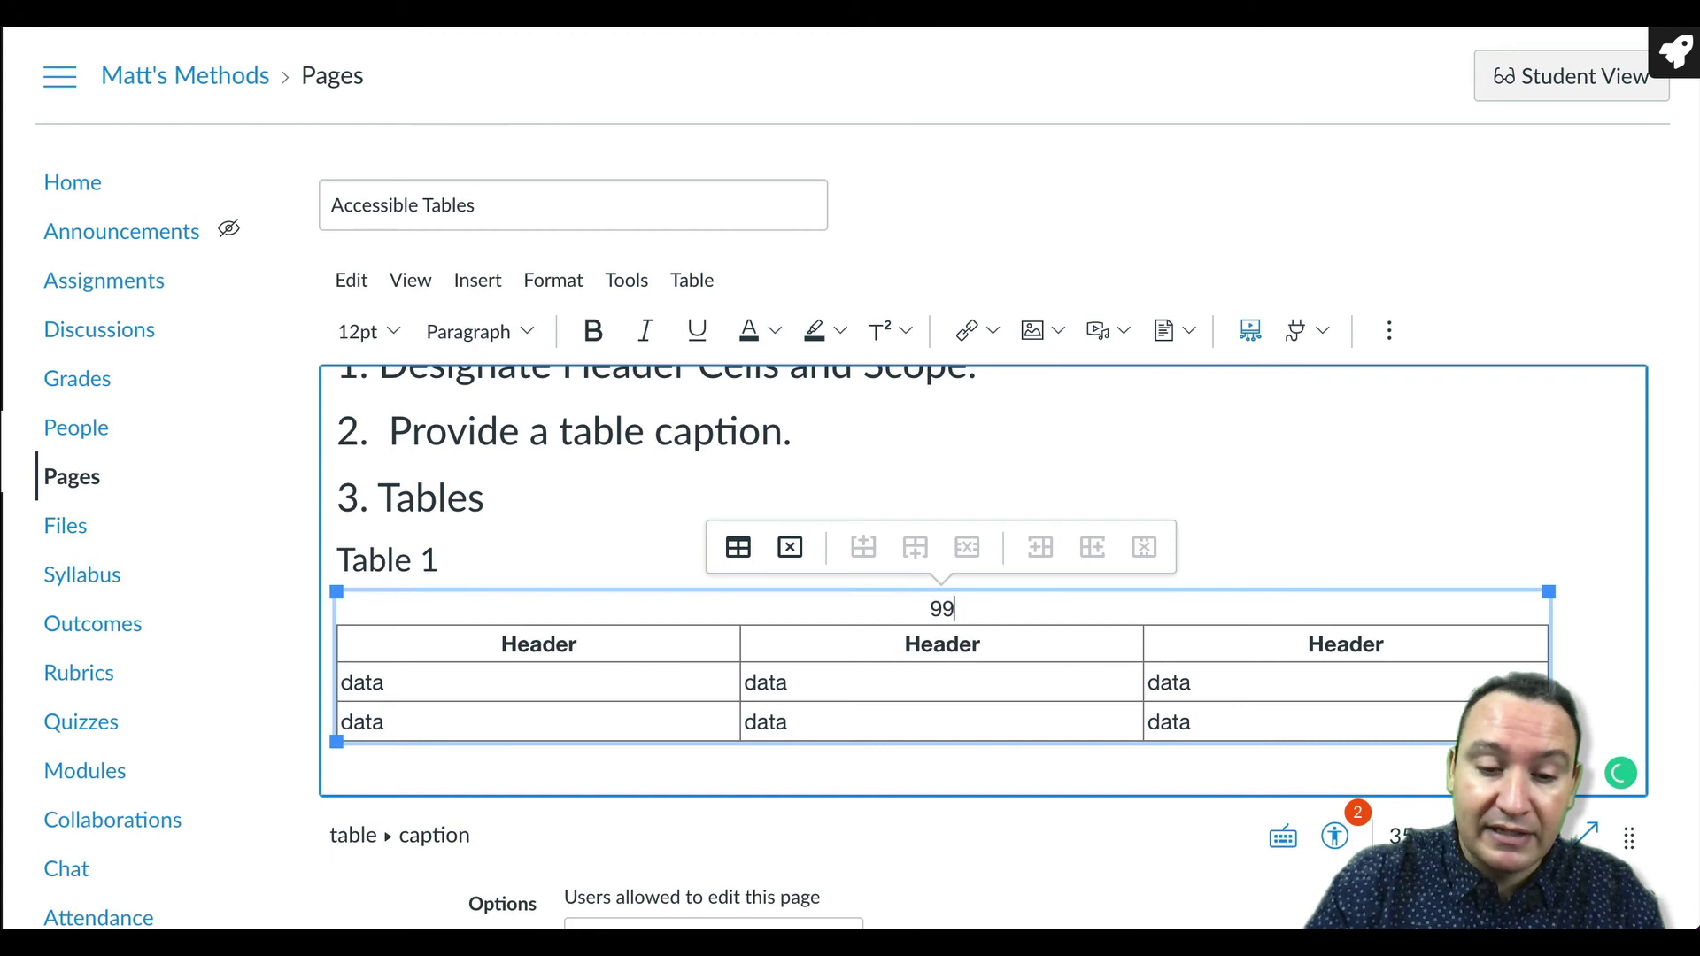
{"action": "type", "text": "% of "}
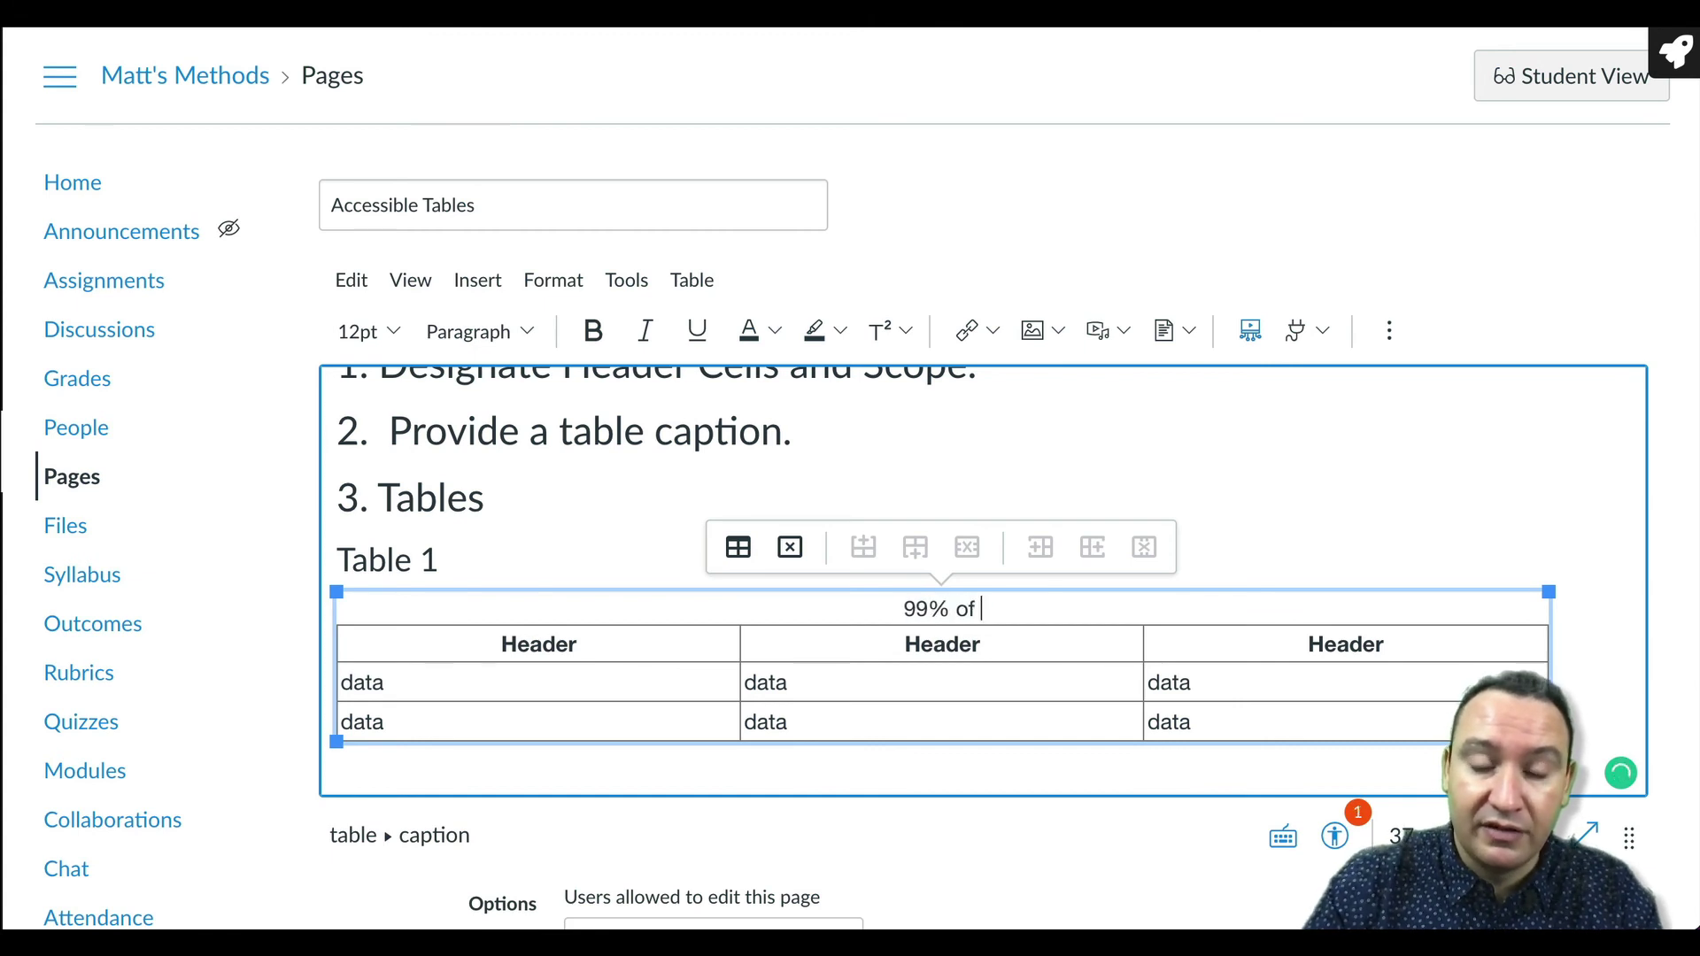
{"action": "type", "text": "all humans "}
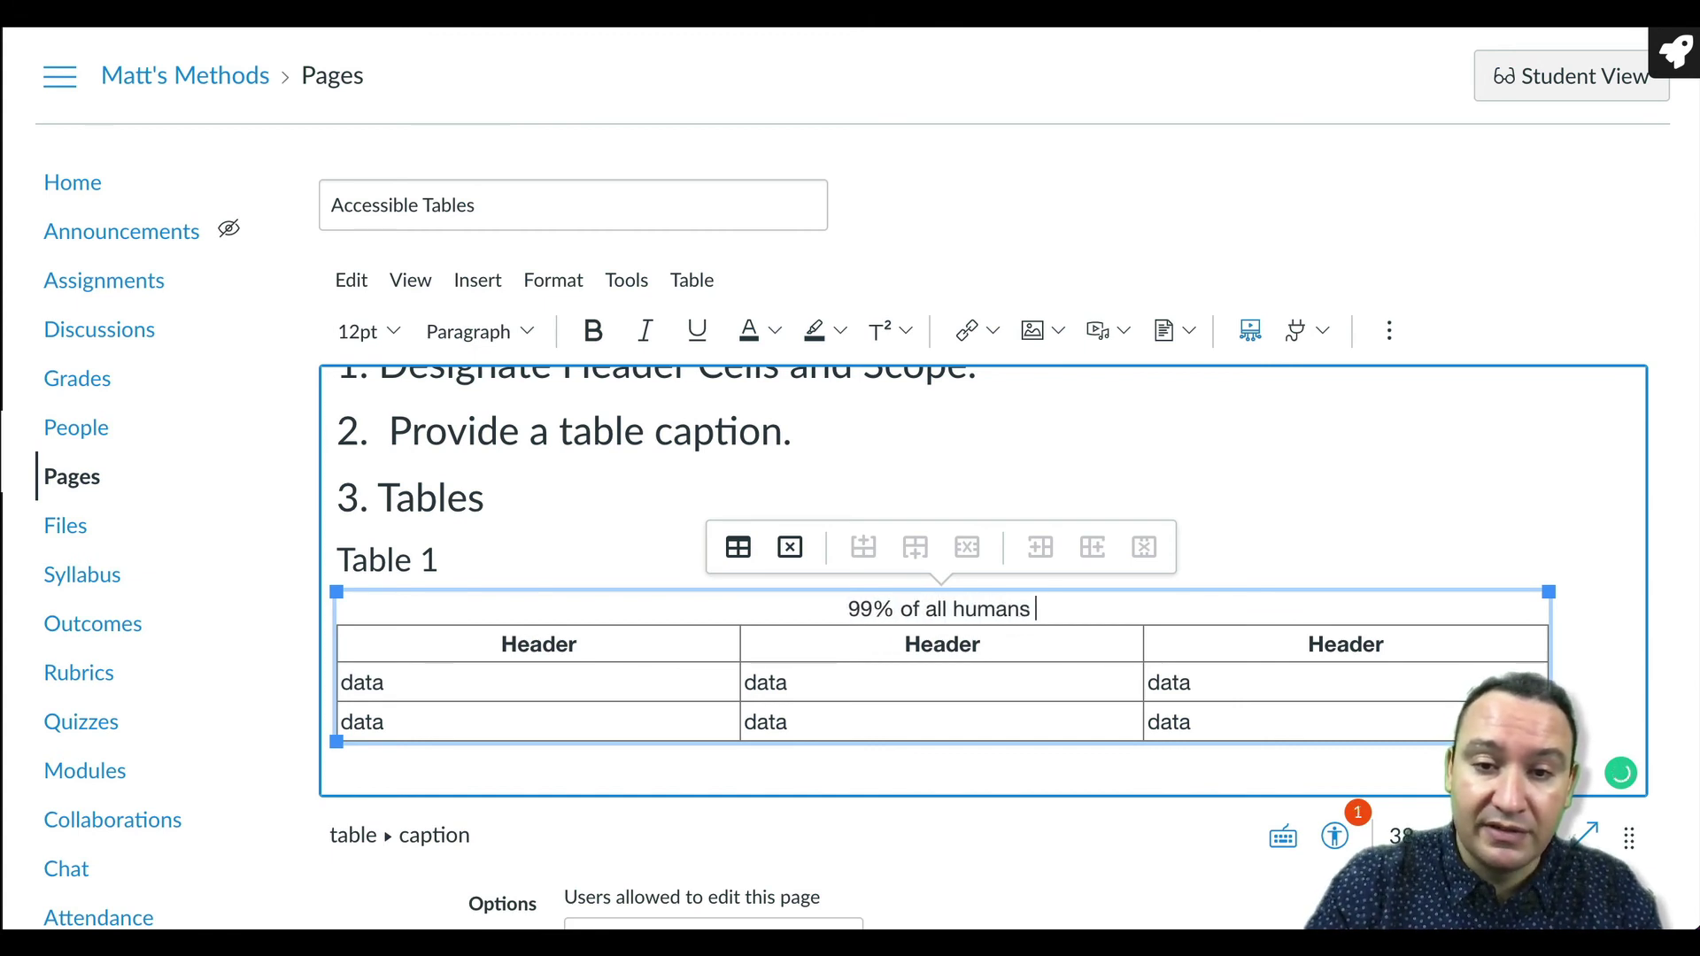
{"action": "type", "text": "have read at l"}
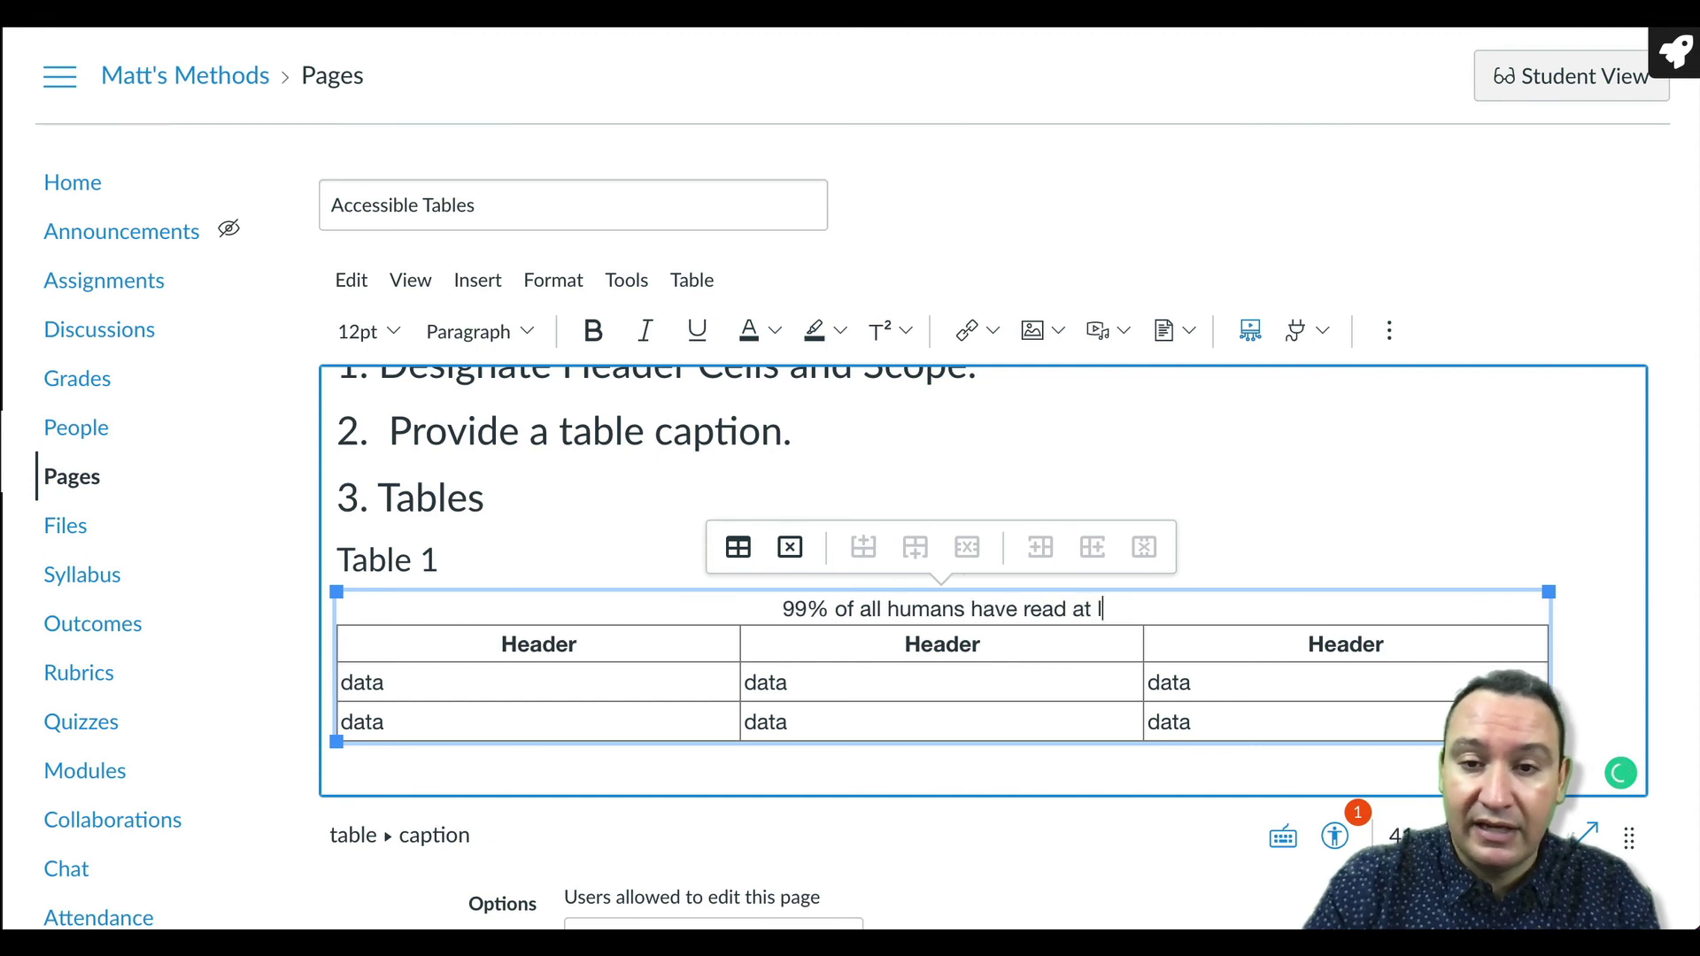
{"action": "type", "text": "east one "}
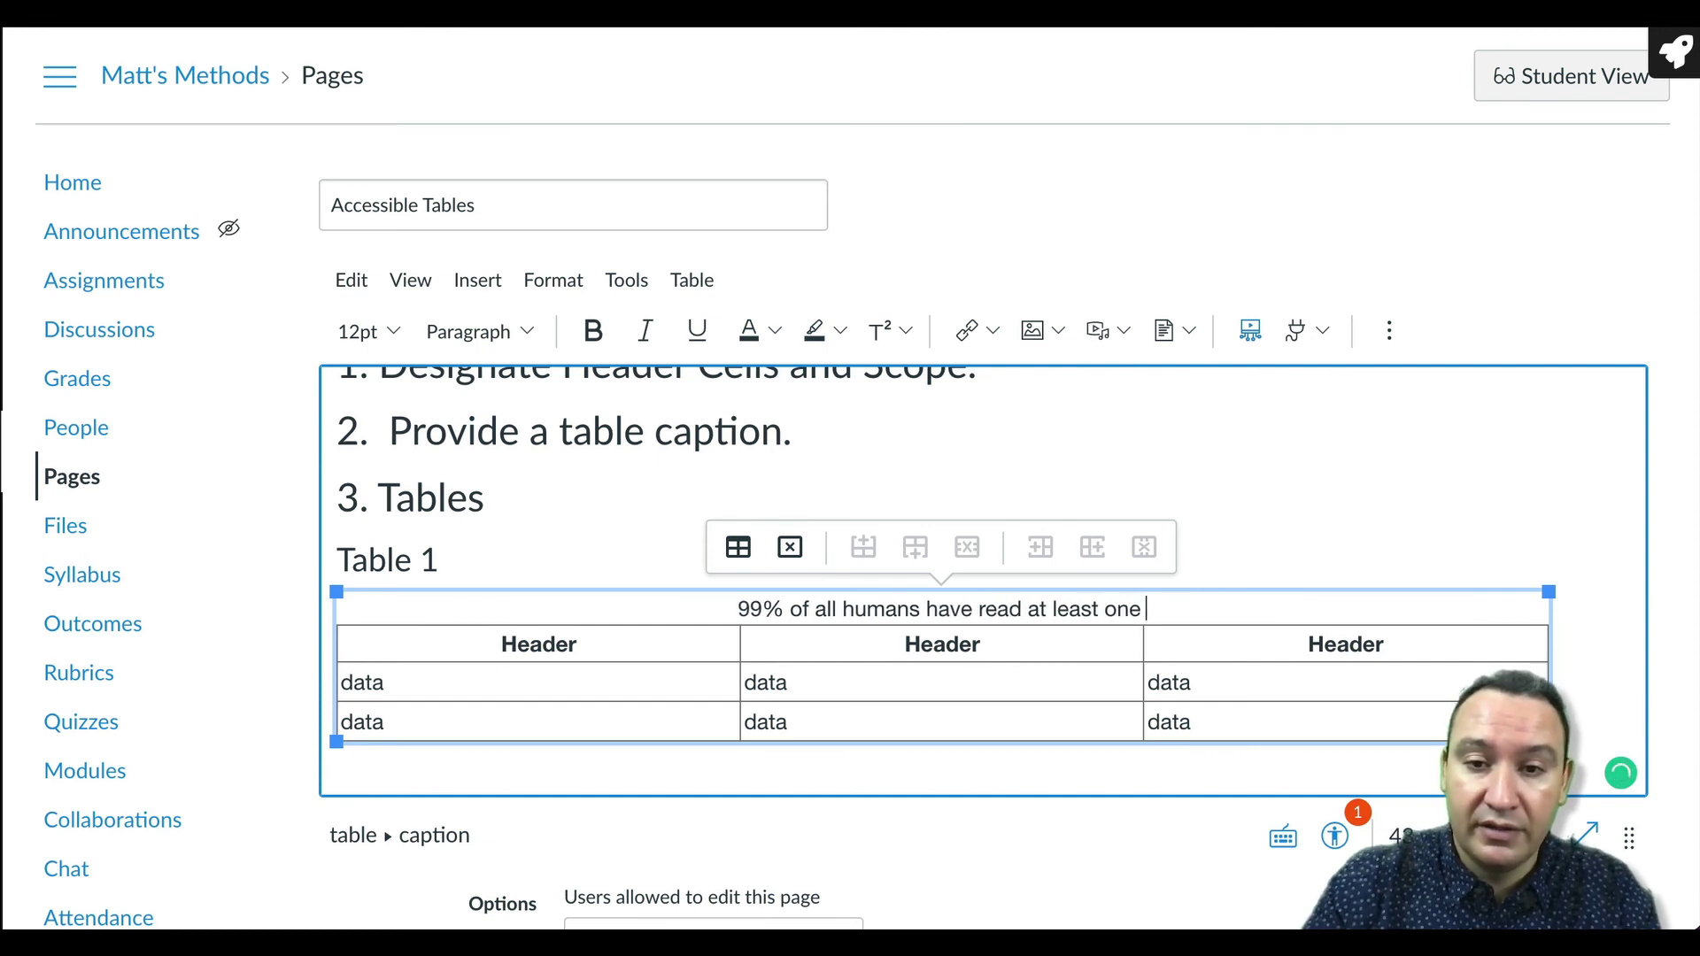
{"action": "type", "text": "Harry Potter"}
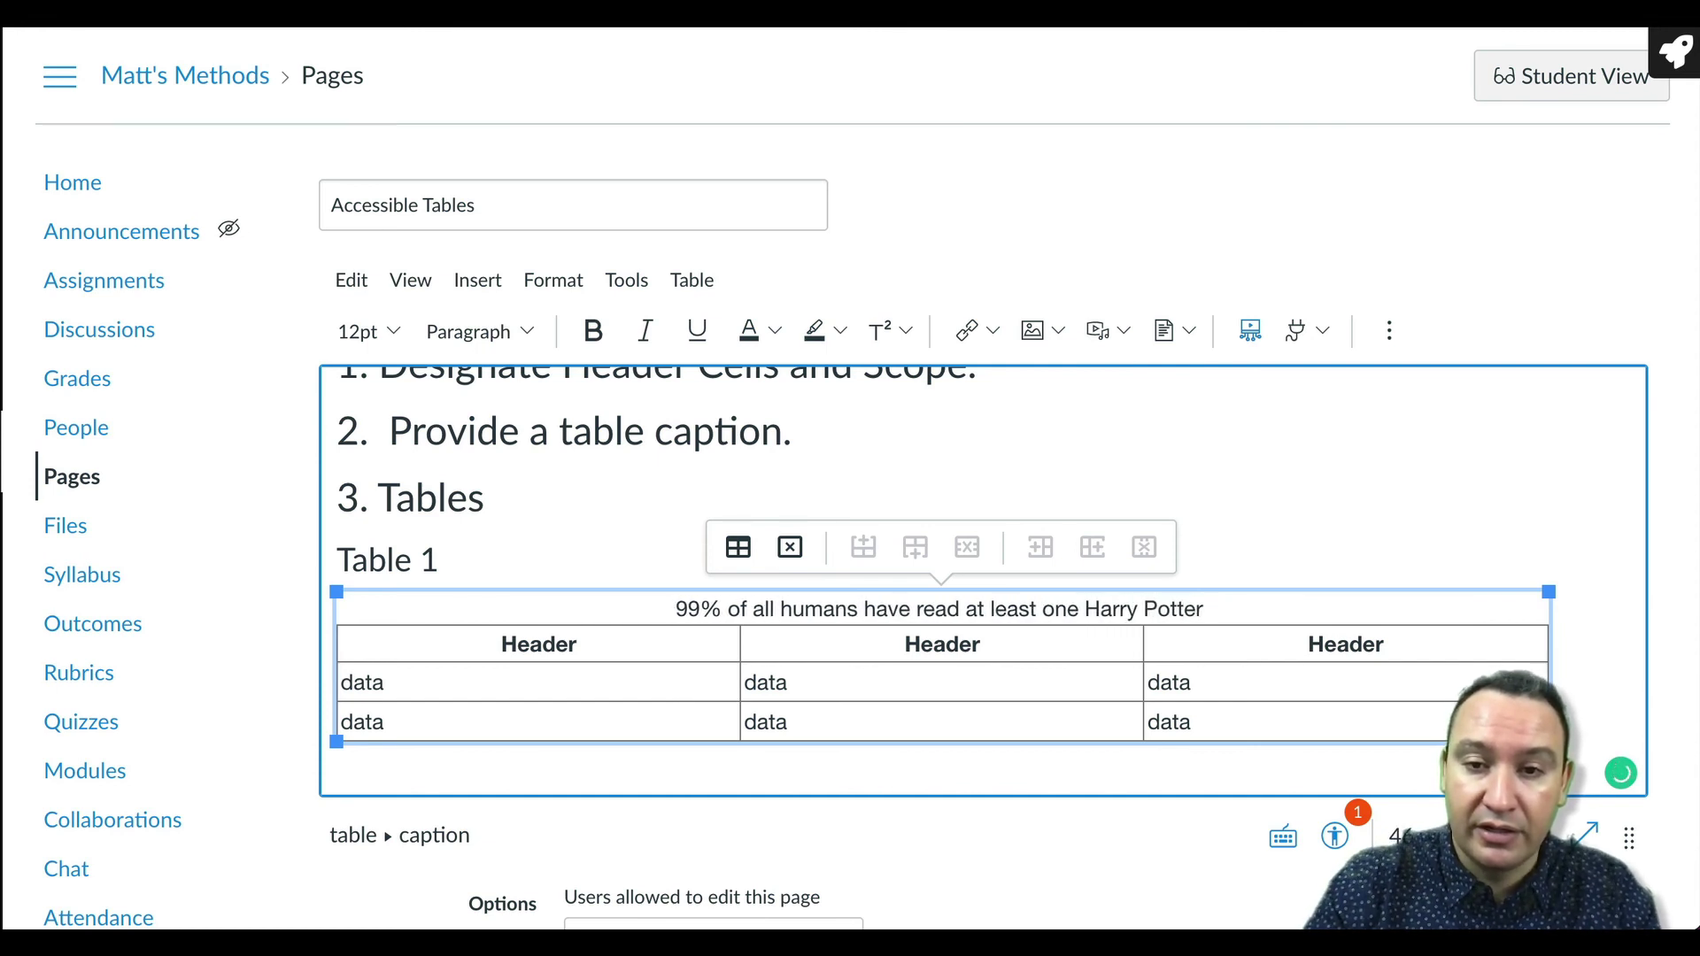
{"action": "type", "text": " book."}
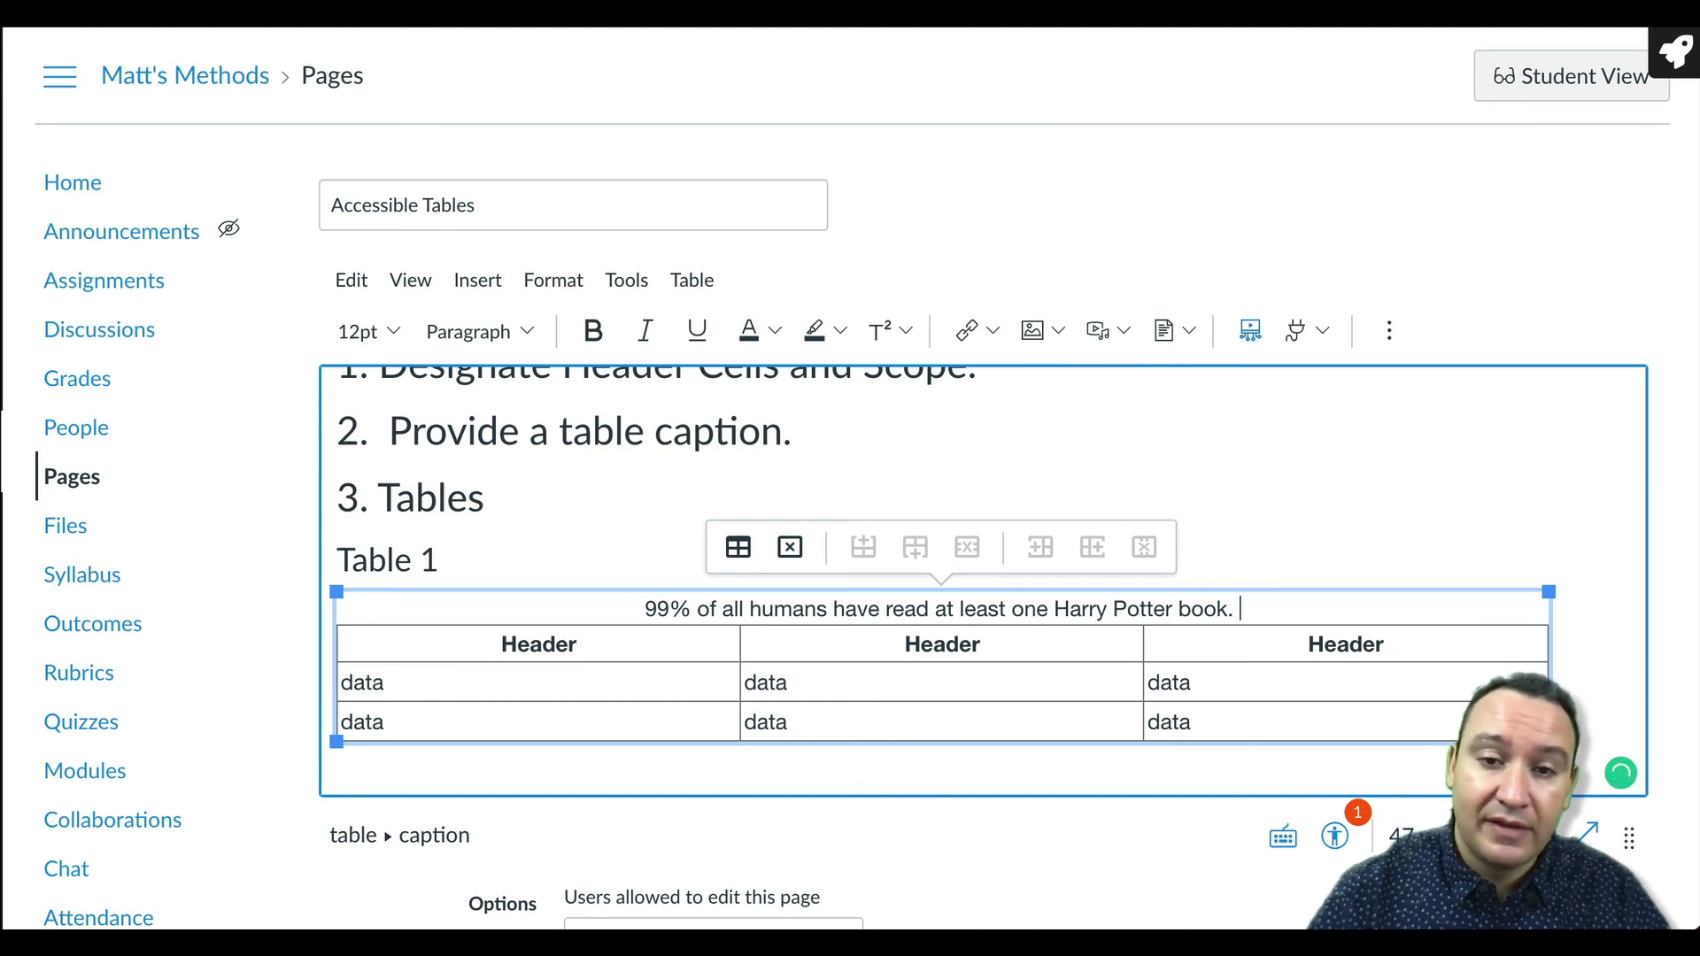
{"action": "scroll", "coordinate": [952, 605], "scroll_direction": "down", "scroll_amount": 3}
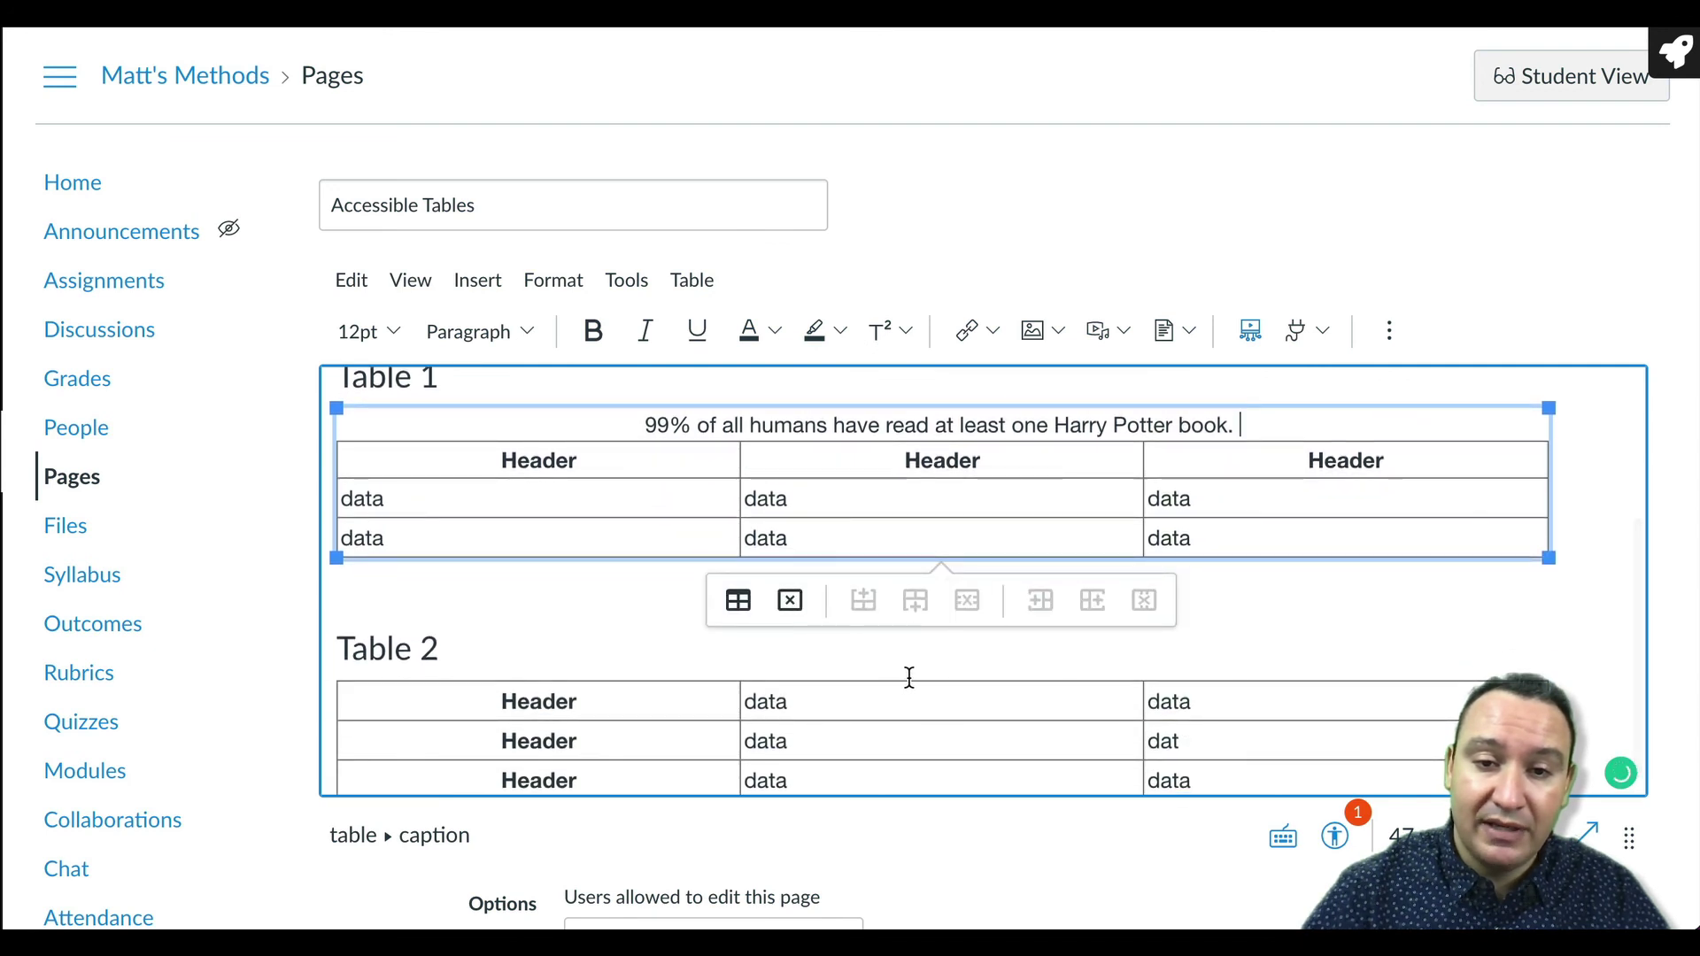
{"action": "scroll", "coordinate": [909, 677], "scroll_direction": "up", "scroll_amount": 1}
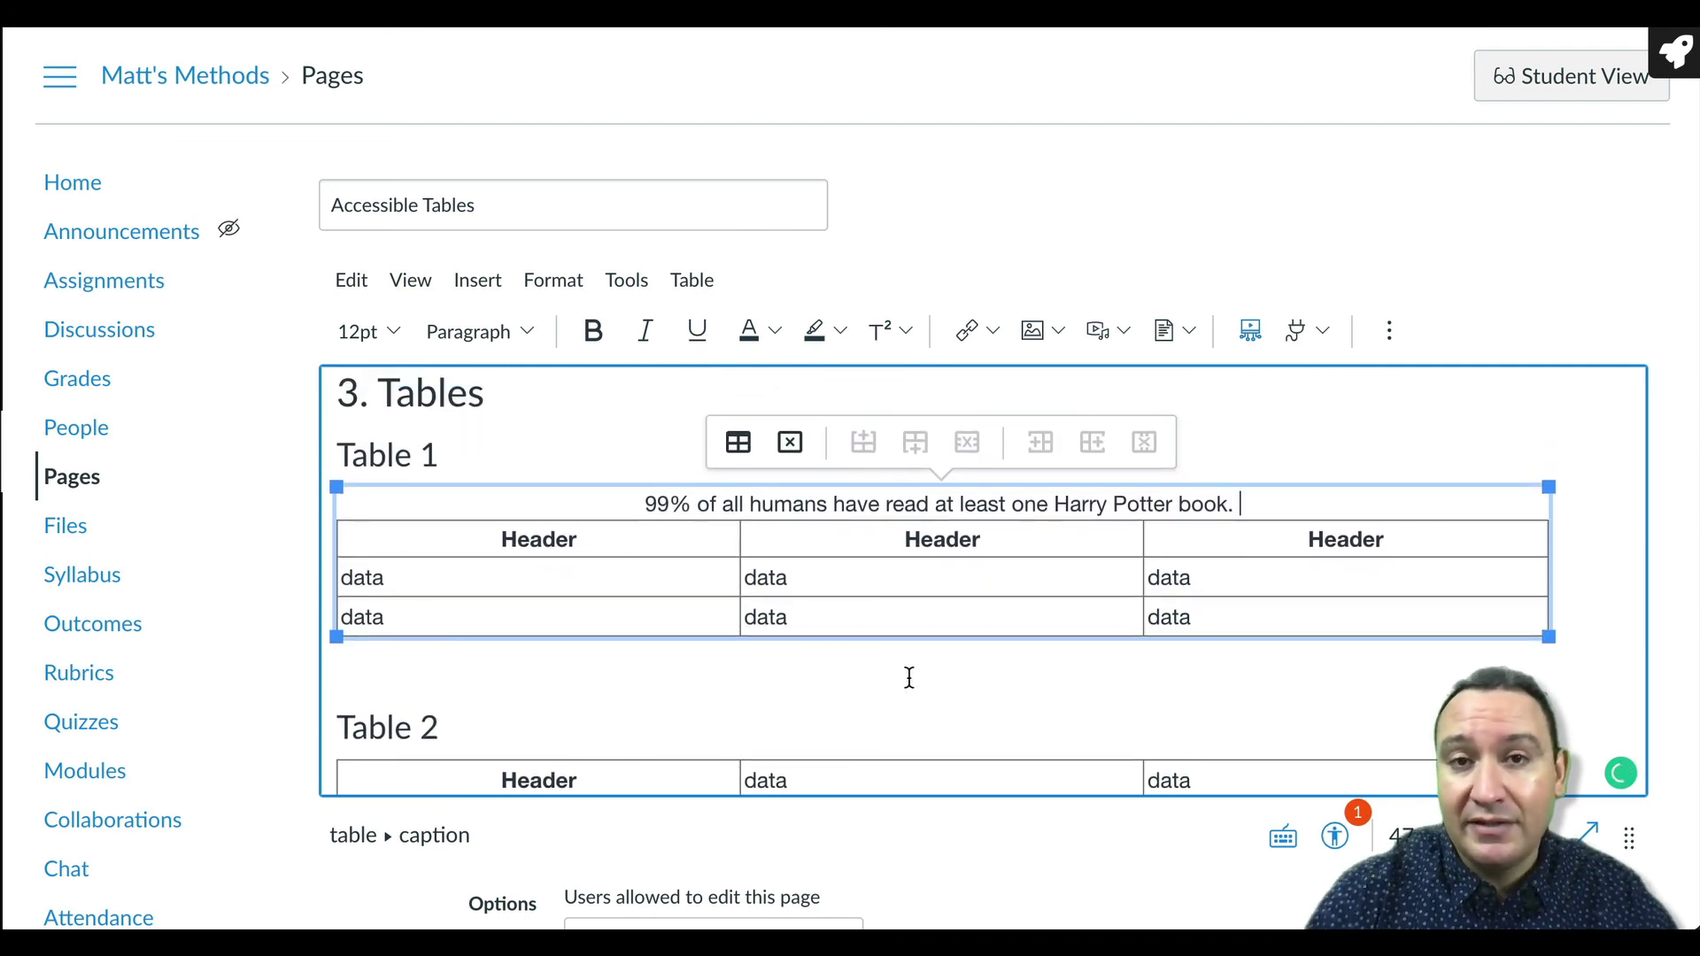